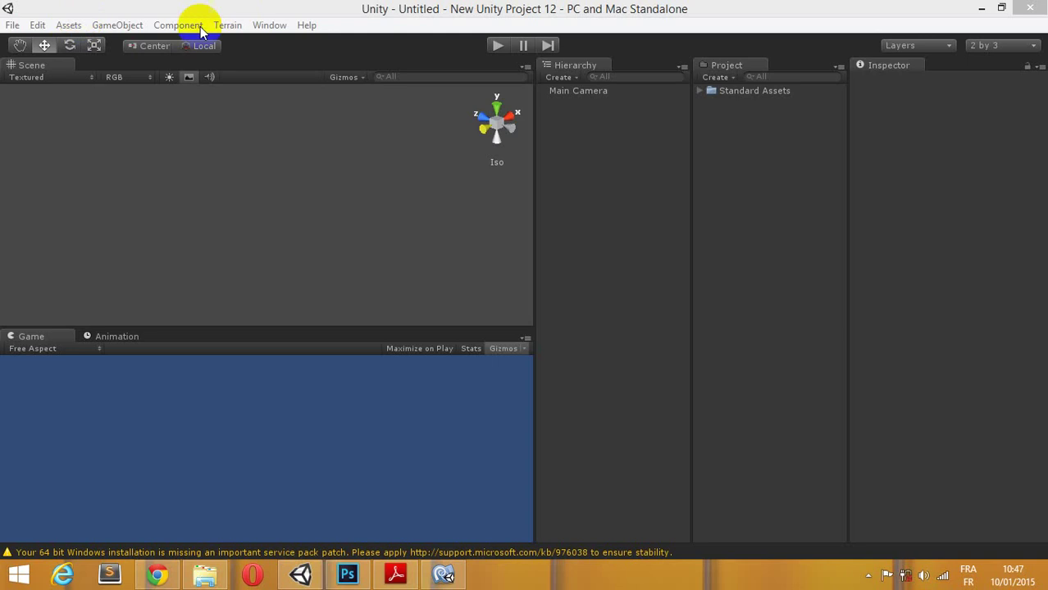
Step: Add a Plane to the scene from the GameObject menu
left_click(181, 25)
mouse_move(188, 61)
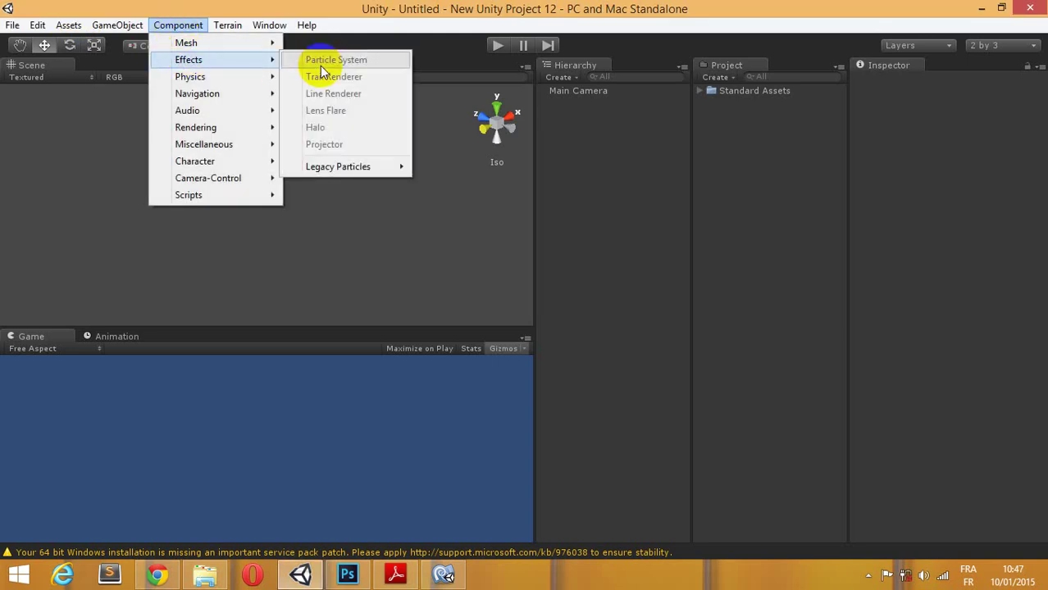
mouse_move(227, 25)
mouse_move(118, 25)
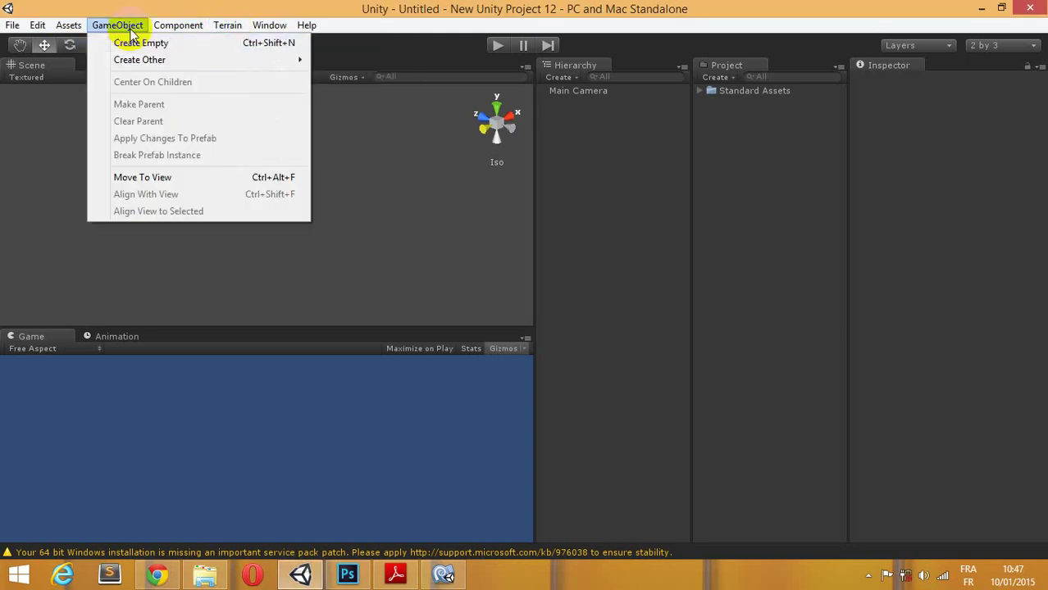
mouse_move(148, 62)
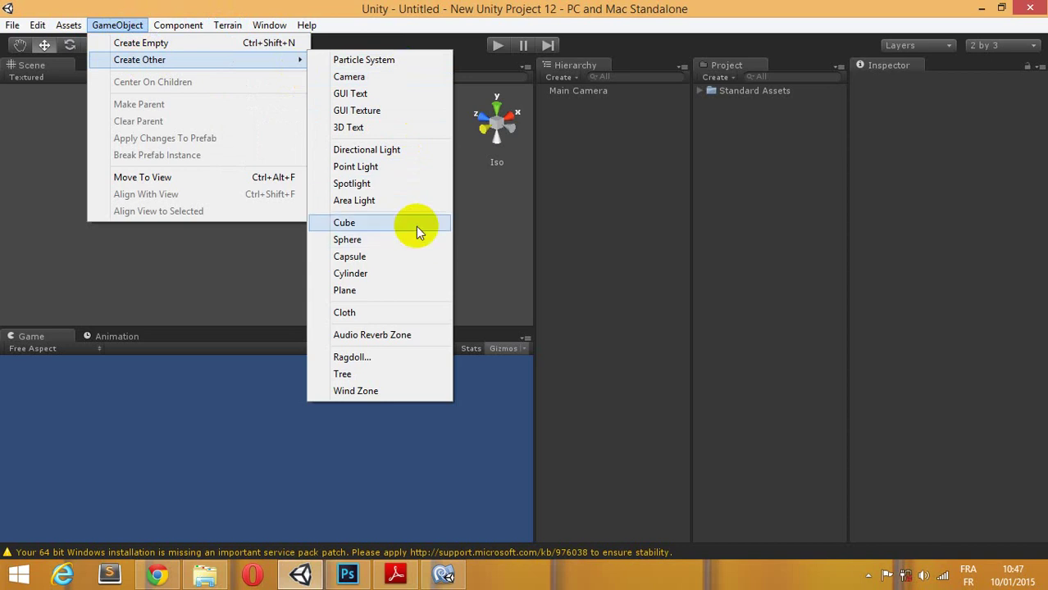
left_click(412, 291)
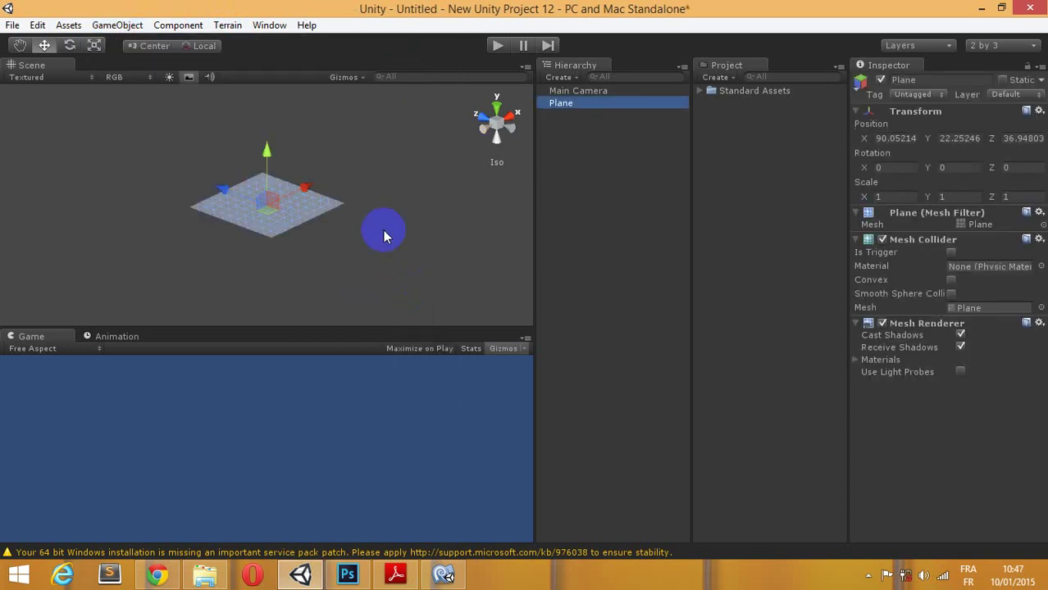
Step: Scale the plane up uniformly to about 4.97 on every axis
left_click(70, 45)
left_click(93, 46)
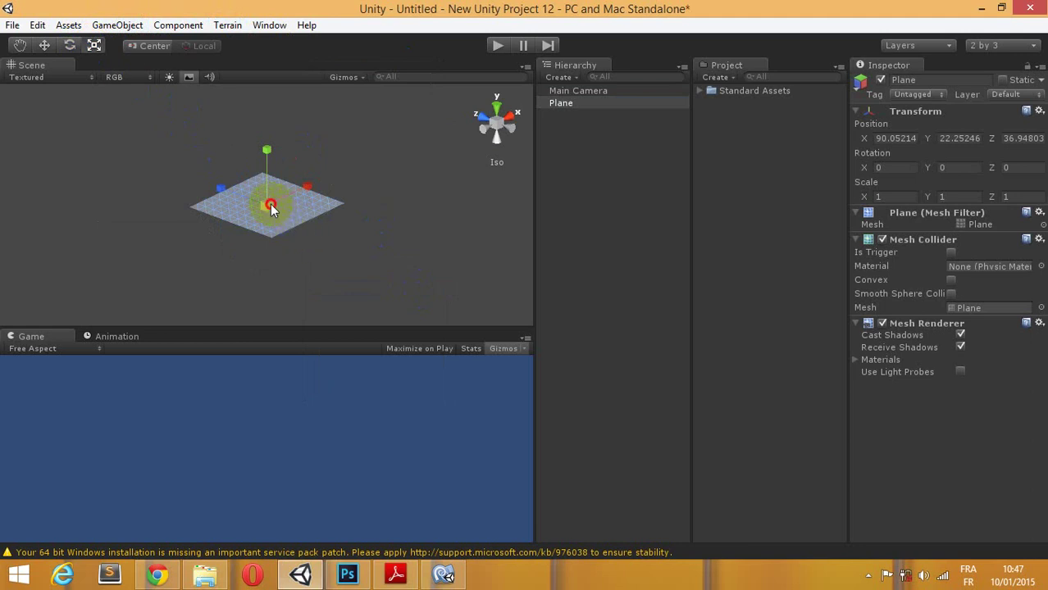
left_click_drag(272, 206, 574, 185)
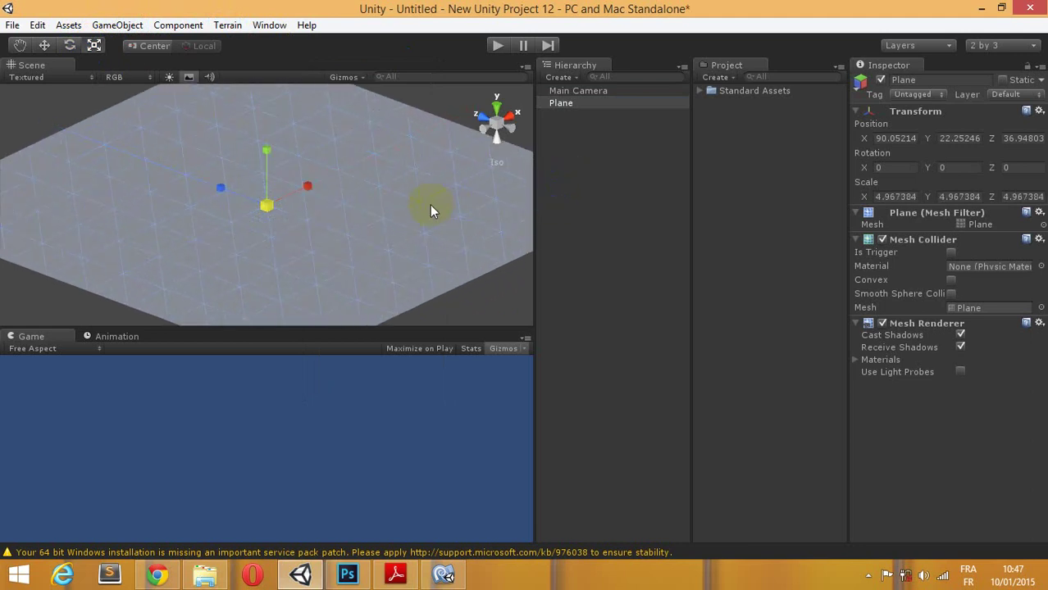
left_click_drag(430, 205, 70, 168, "alt")
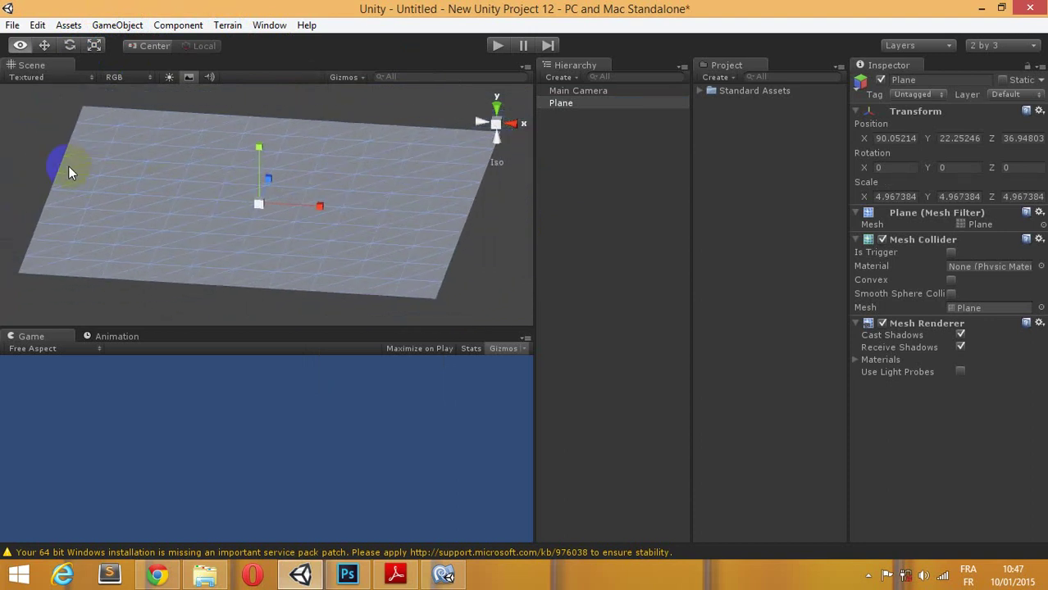
left_click(643, 283)
left_click(435, 128)
left_click_drag(226, 228, 269, 238, "alt")
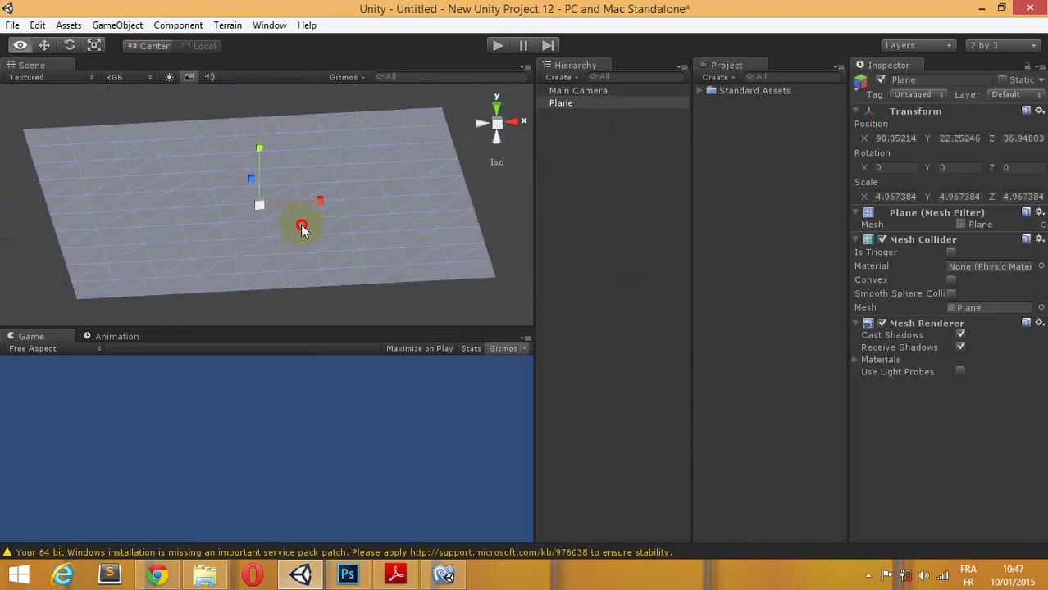
Step: Apply the Grass (Hill) texture from Standard Assets > Terrain Assets to the plane
left_click(700, 91)
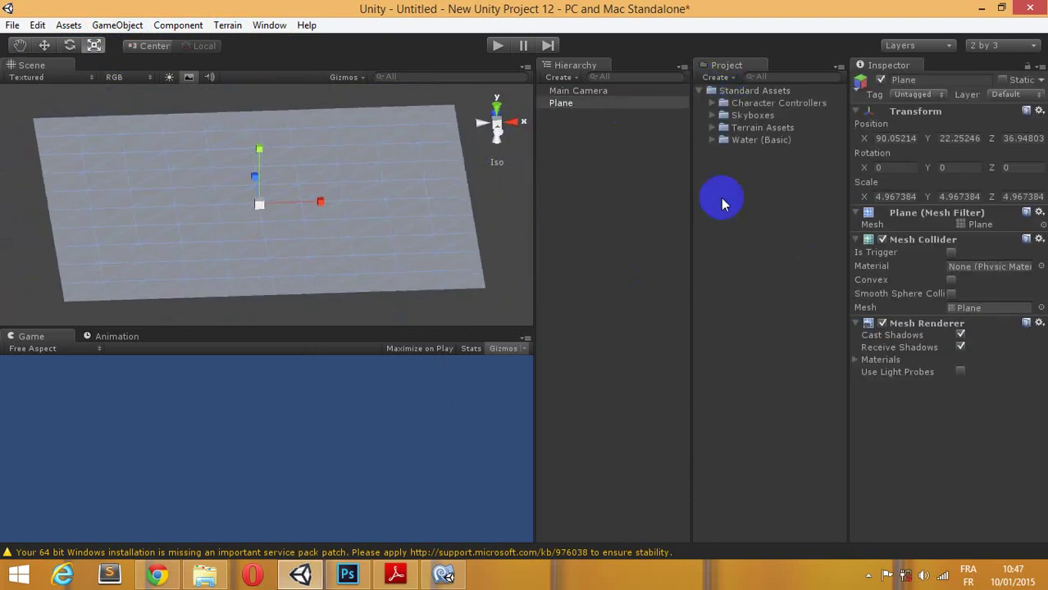
left_click(711, 128)
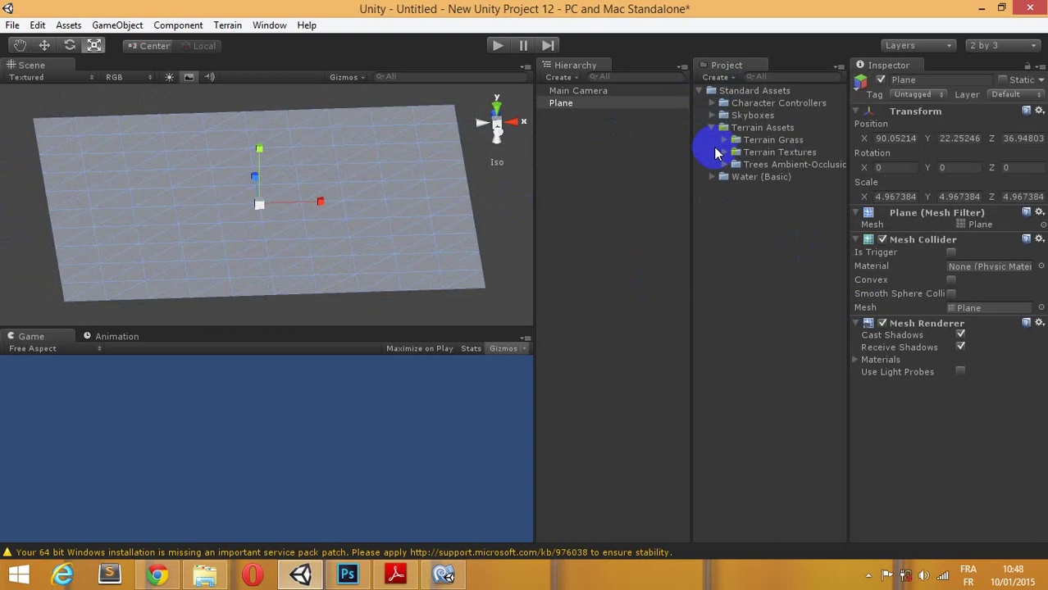
left_click(725, 153)
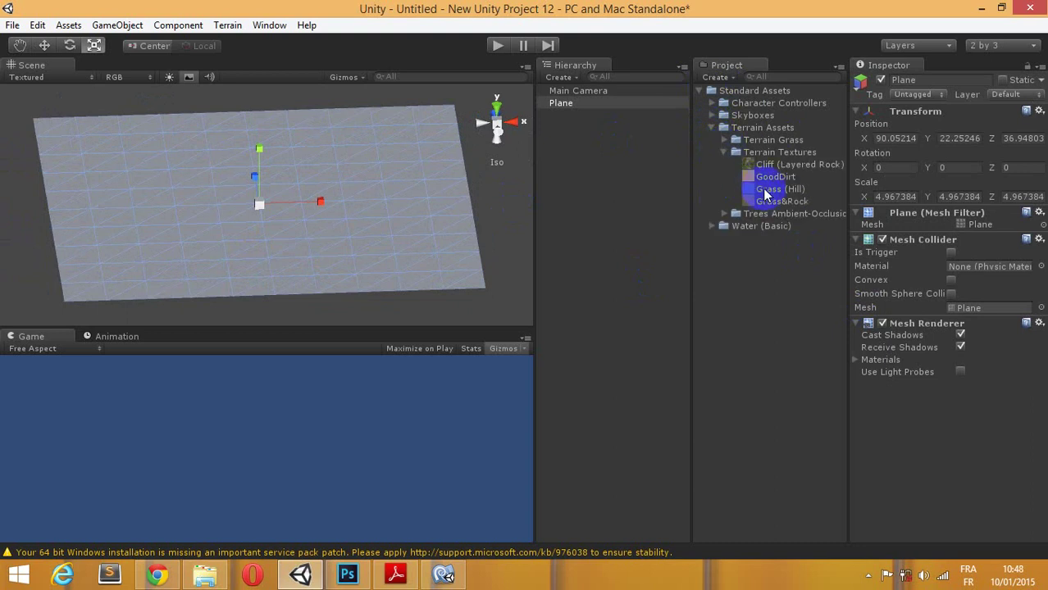
left_click_drag(765, 193, 369, 169)
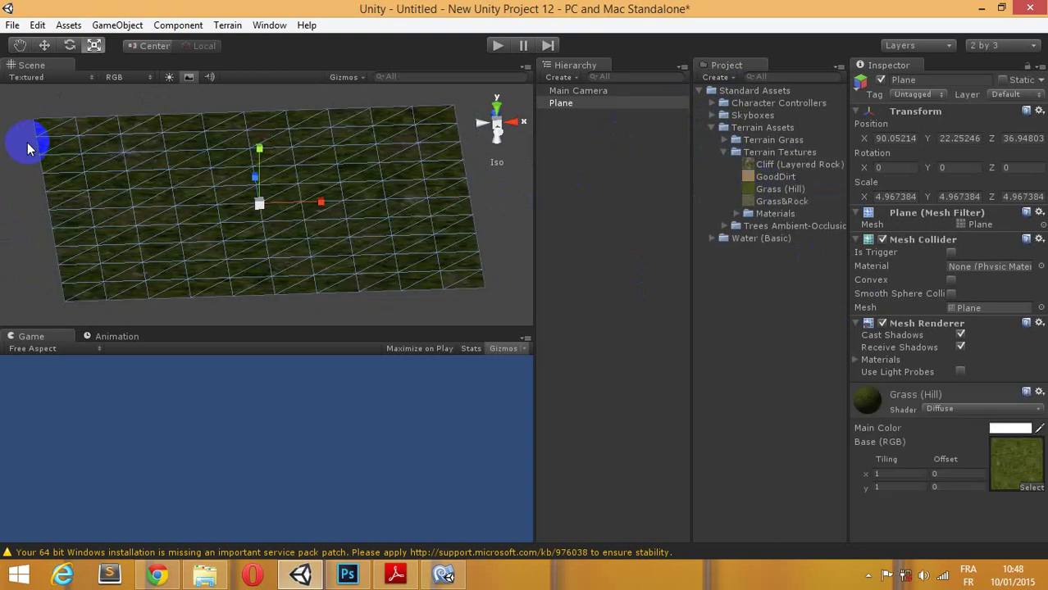
left_click(28, 149)
left_click_drag(306, 206, 286, 213, "alt")
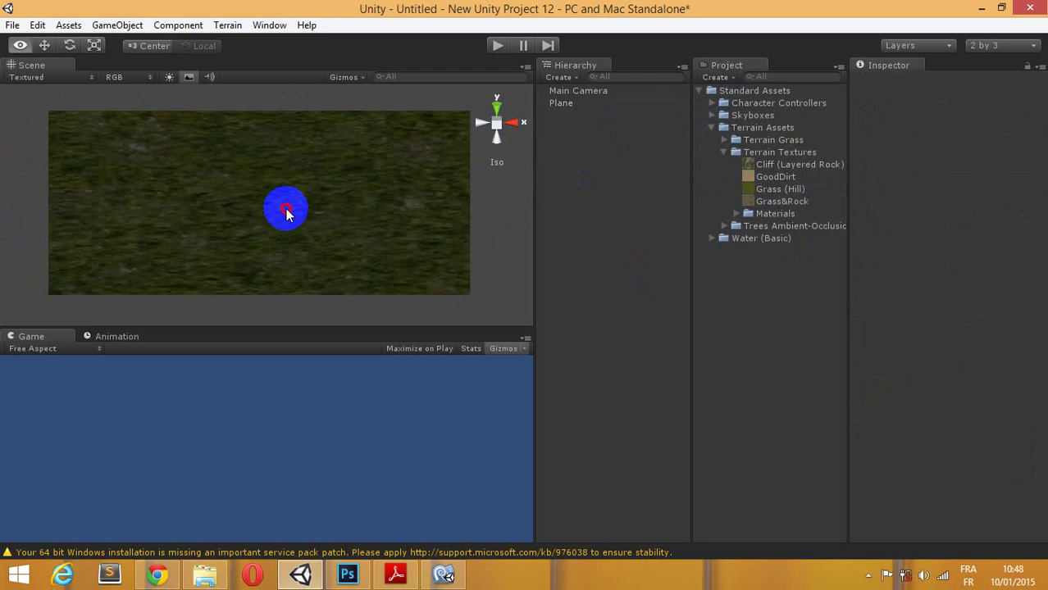
left_click_drag(250, 152, 258, 173)
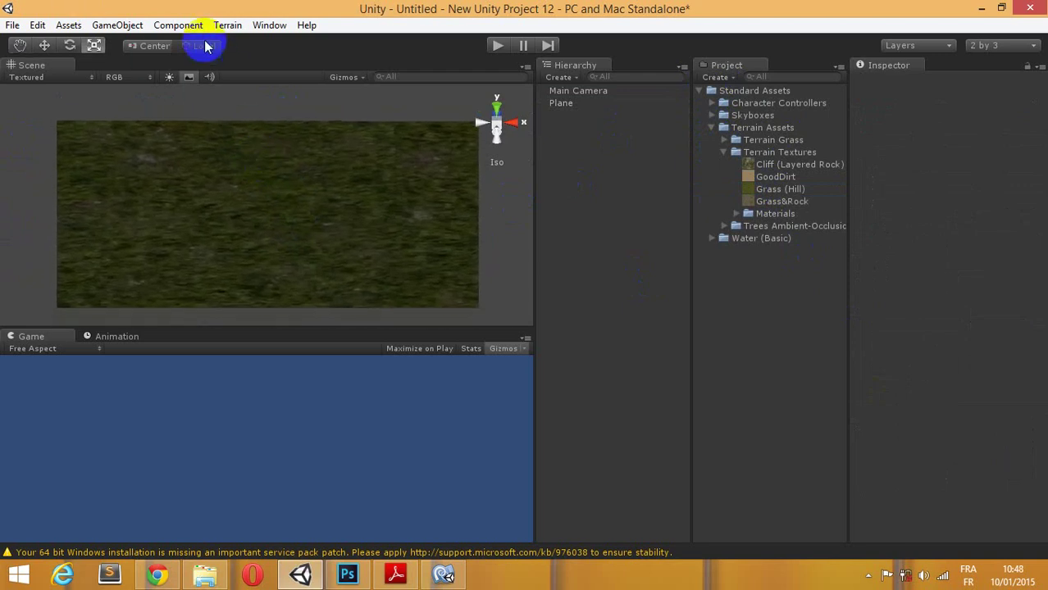
left_click(179, 25)
Step: Create a cube and stretch it to about 12.4 × 6.7 × 1
left_click(231, 78)
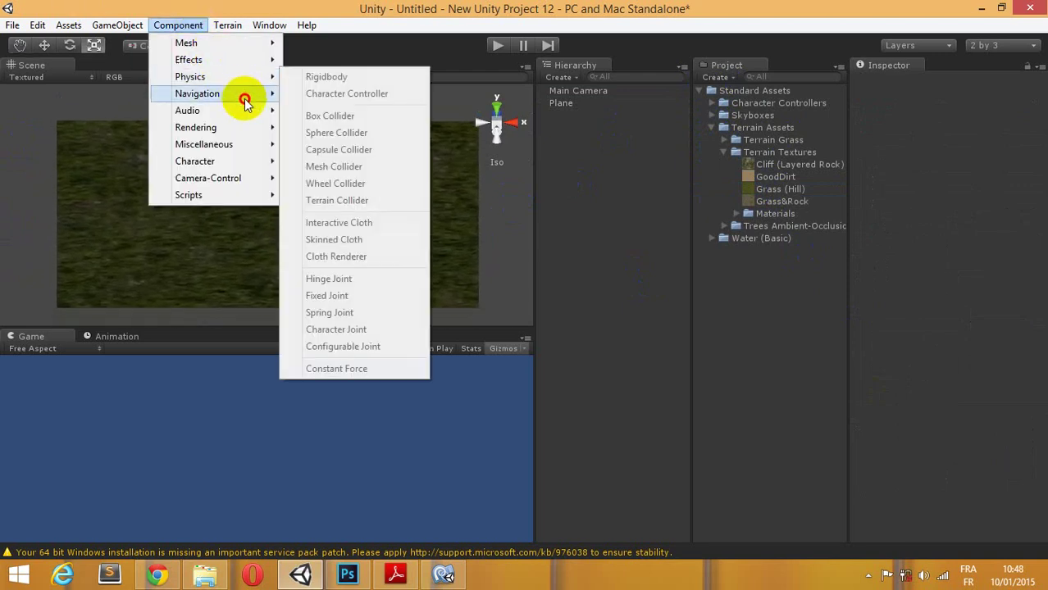
mouse_move(117, 24)
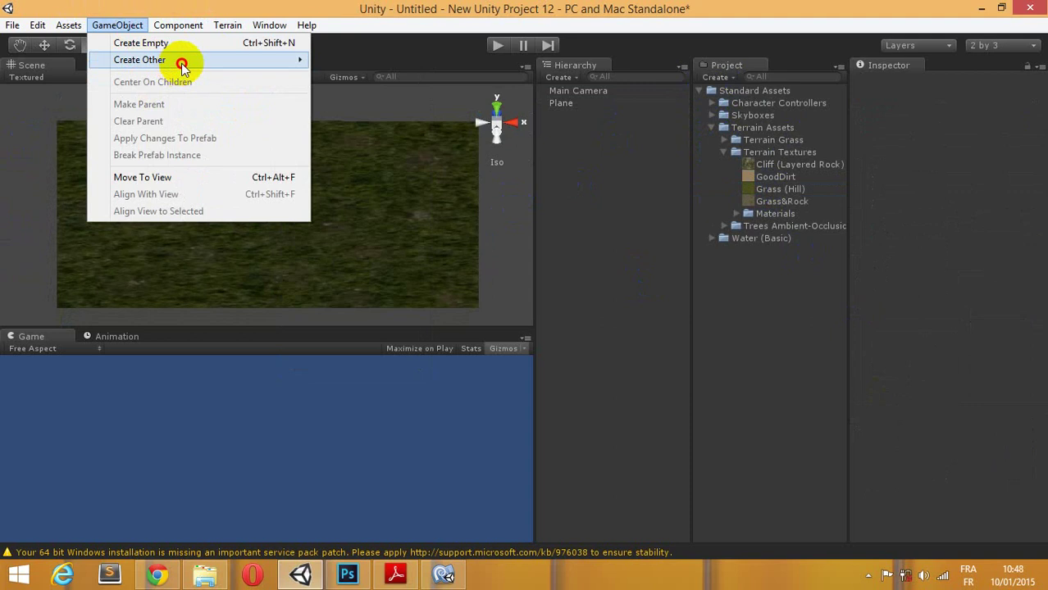
left_click(182, 65)
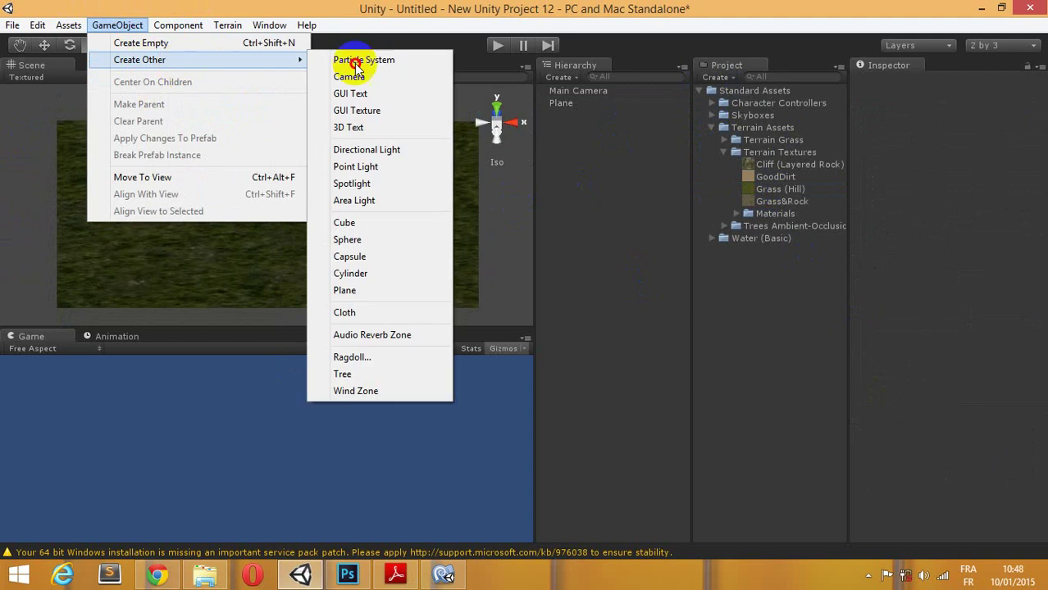
left_click(391, 224)
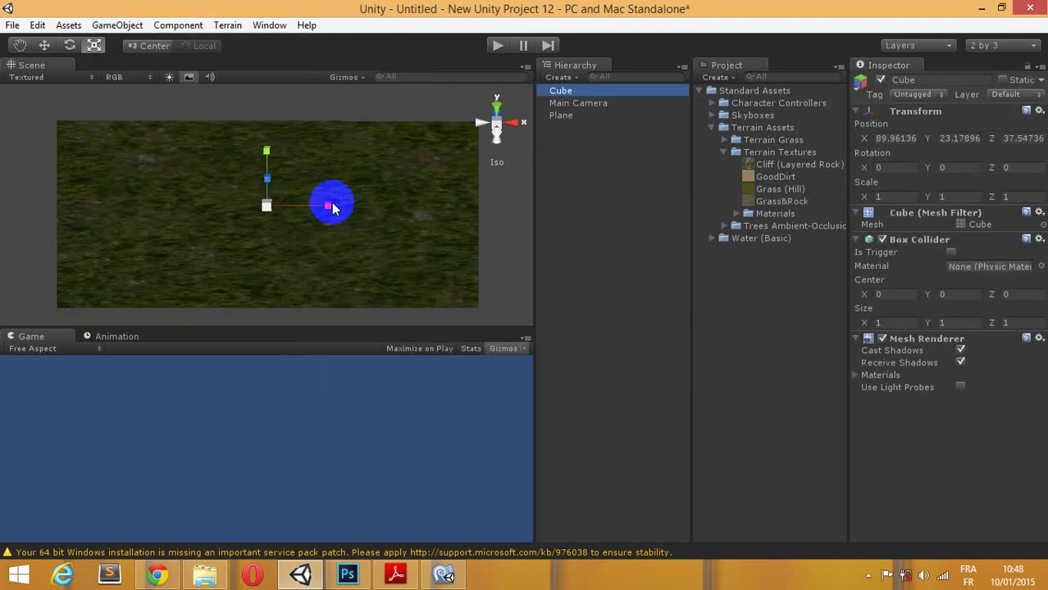
left_click_drag(332, 208, 847, 201)
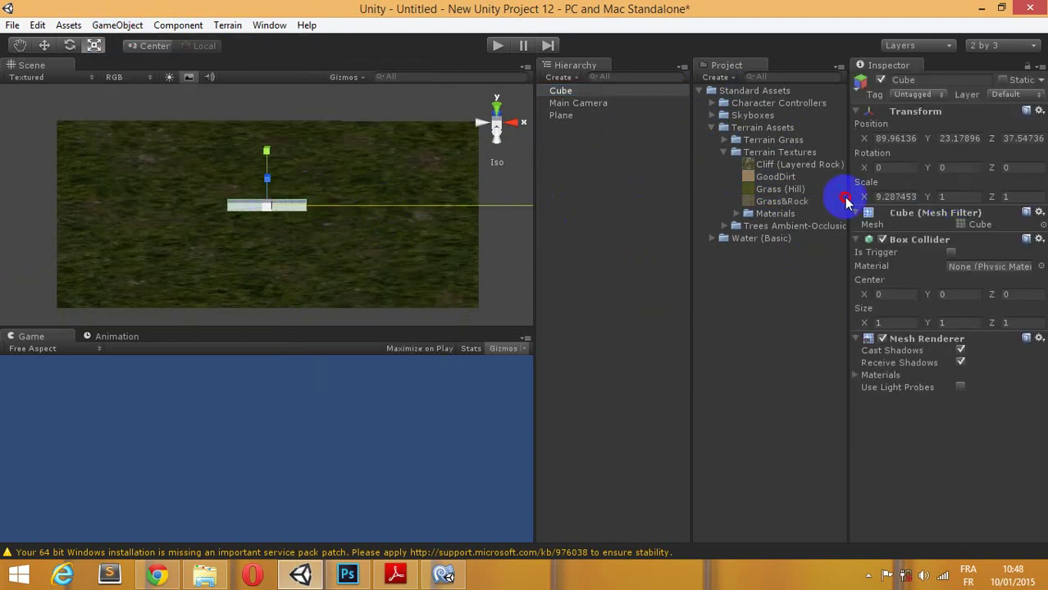
left_click_drag(847, 200, 1021, 197)
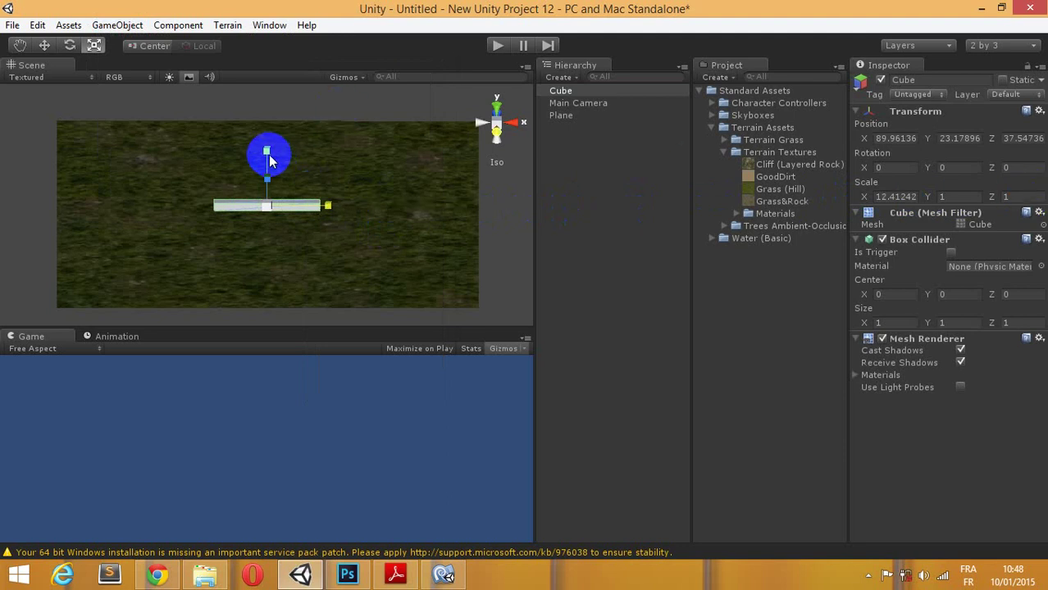
left_click_drag(270, 161, 236, 351)
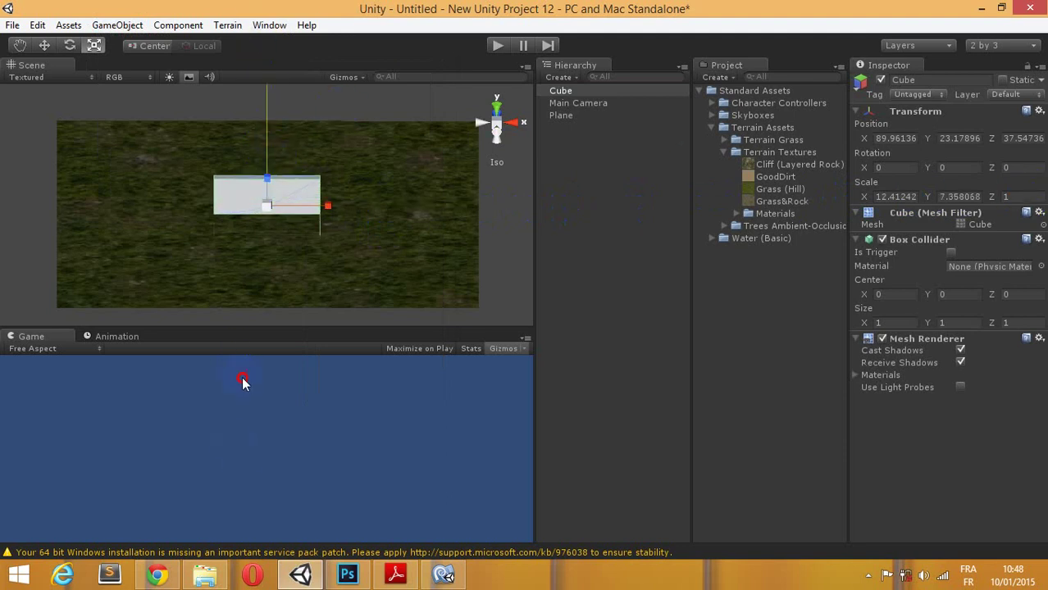
mouse_move(250, 222)
left_mouse_down()
mouse_move(316, 194)
mouse_move(310, 183)
mouse_move(323, 194)
left_mouse_up()
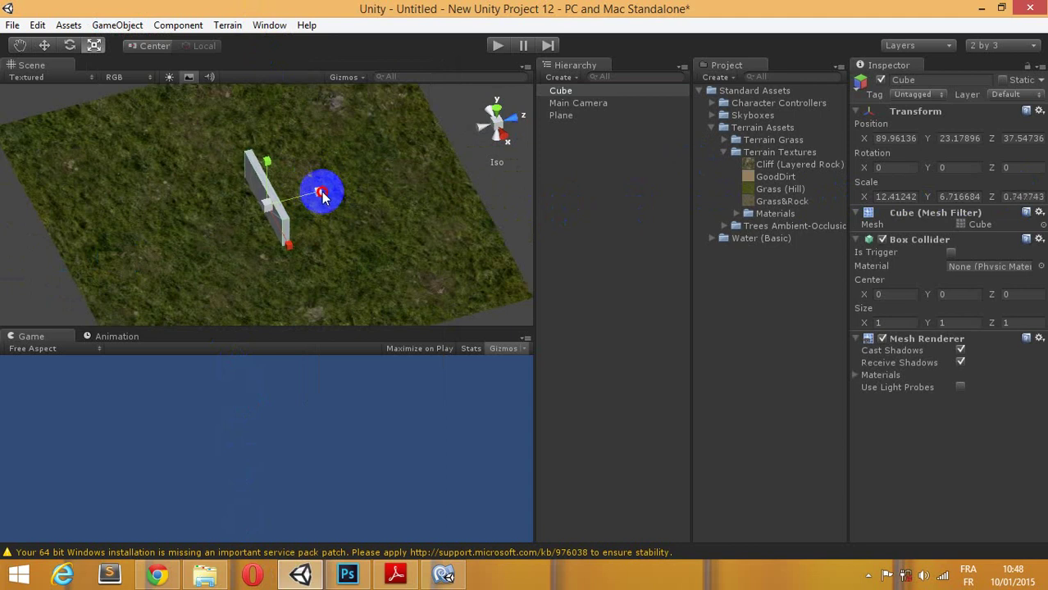
Step: Raise the wall panel onto the plane and slide it left along X
left_click(45, 46)
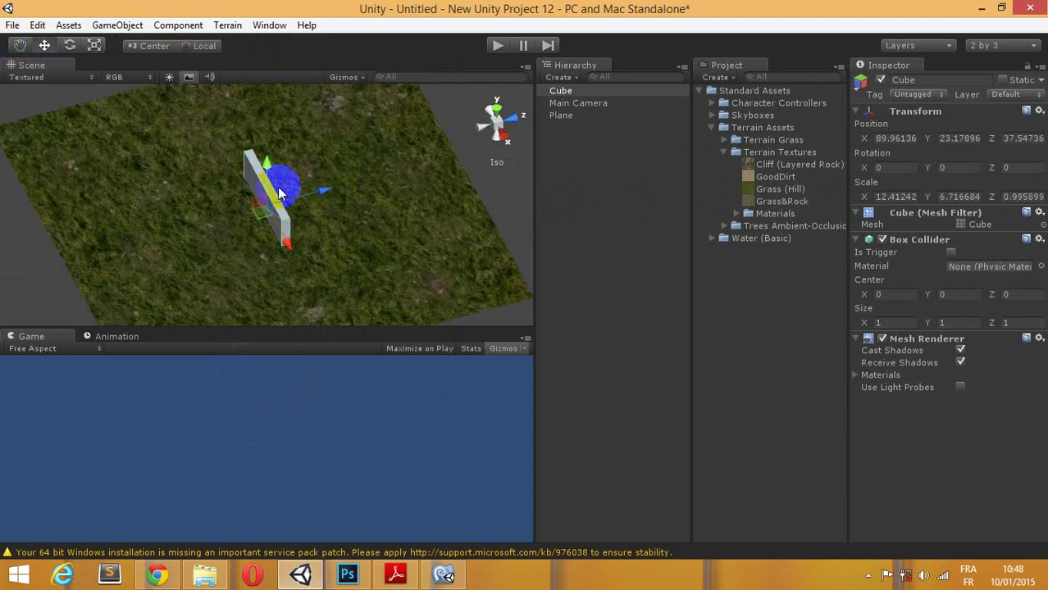
left_click_drag(267, 164, 268, 154)
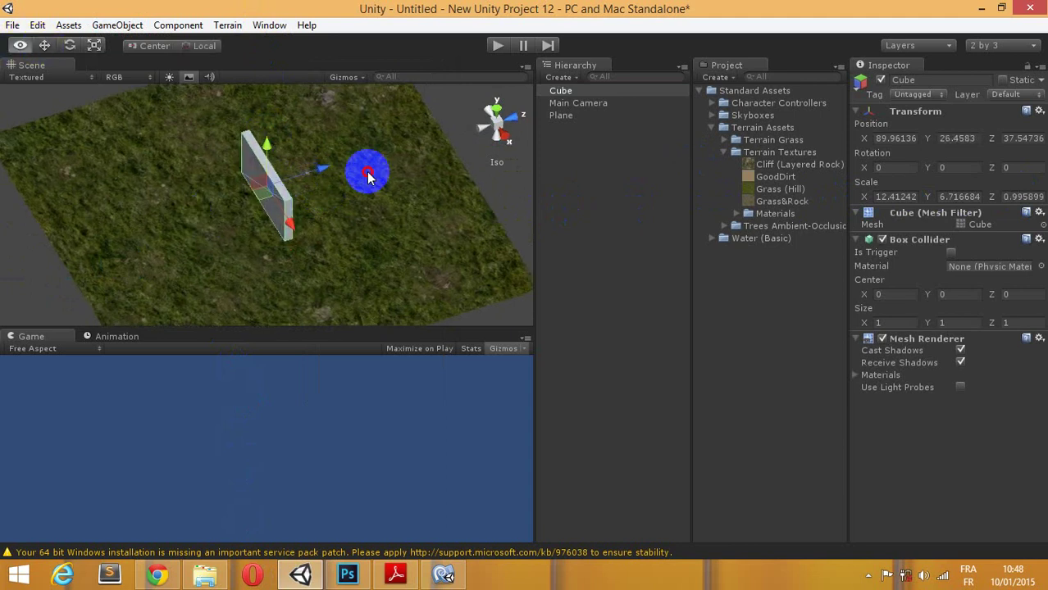
left_click(484, 127)
left_click(336, 182)
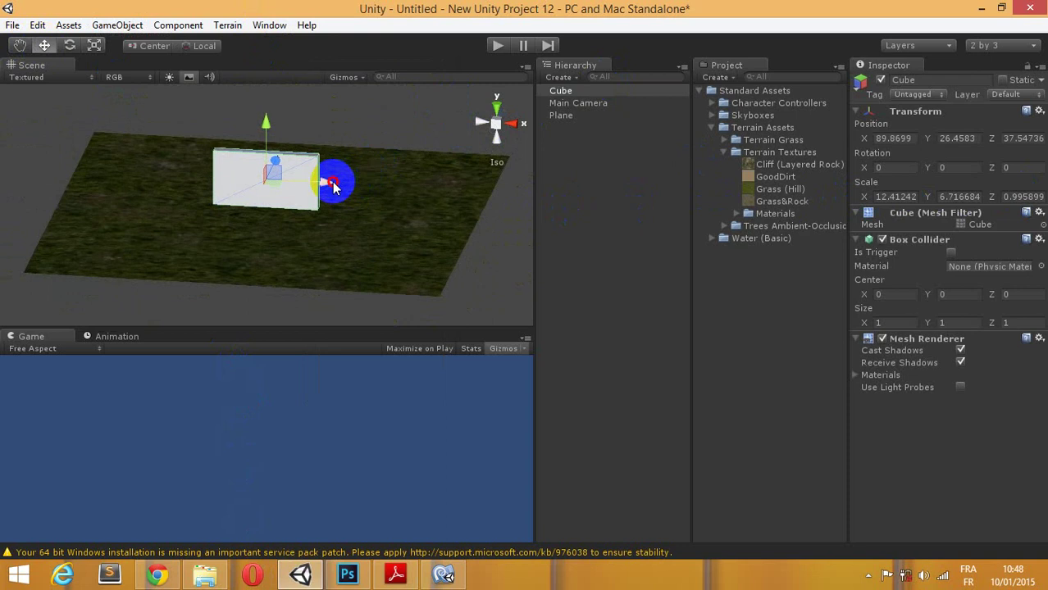
left_click_drag(334, 187, 215, 187)
mouse_move(176, 230)
left_mouse_down("alt")
mouse_move(172, 139)
mouse_move(156, 140)
left_mouse_up("alt")
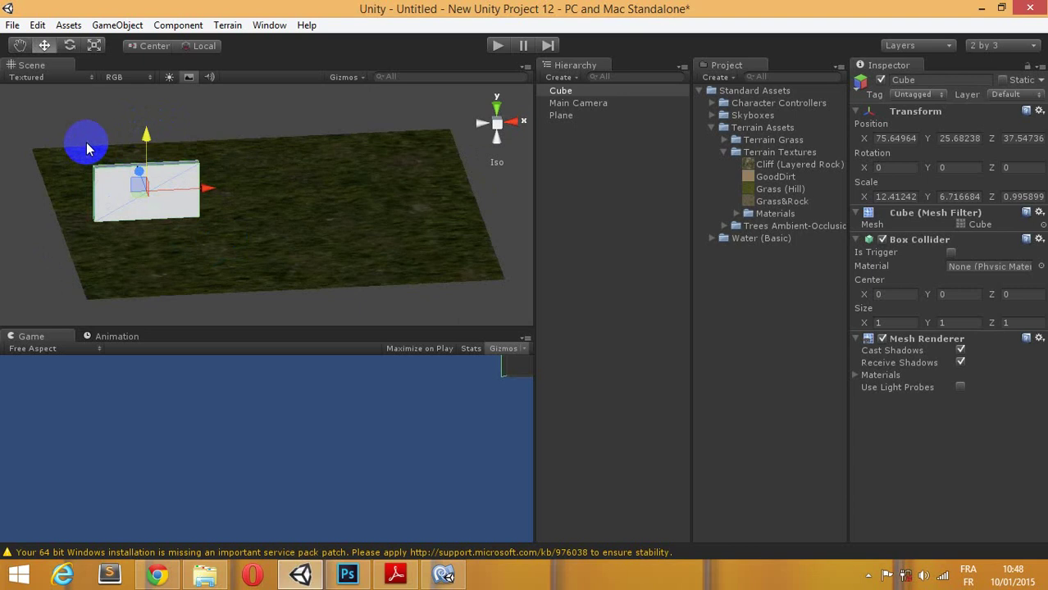
mouse_move(227, 192)
left_mouse_down("alt")
mouse_move(448, 229)
mouse_move(195, 226)
mouse_move(315, 198)
left_mouse_up("alt")
left_click_drag(421, 195, 412, 226, "alt")
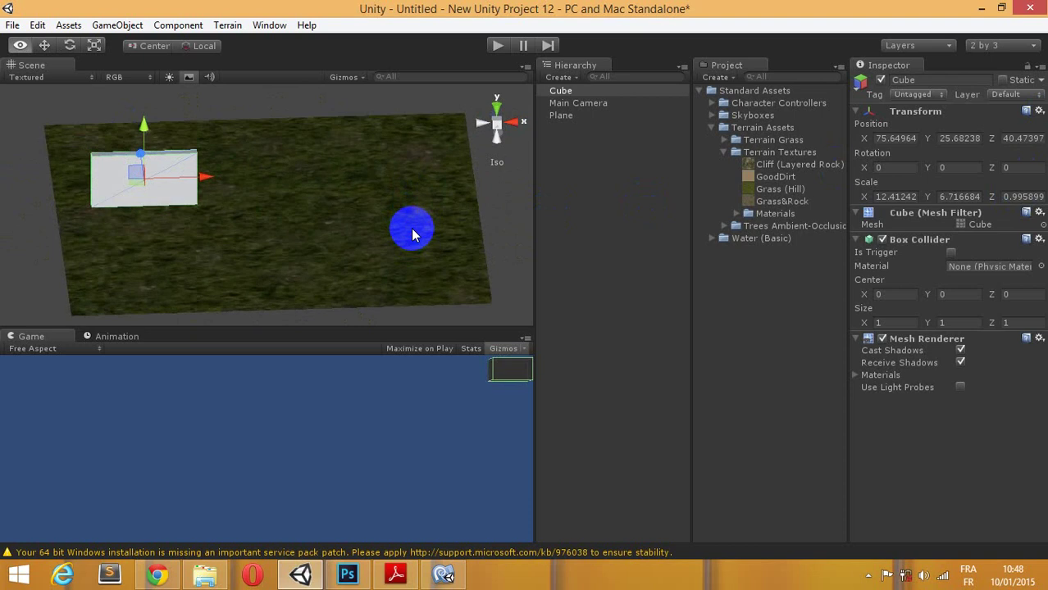
left_click(314, 96)
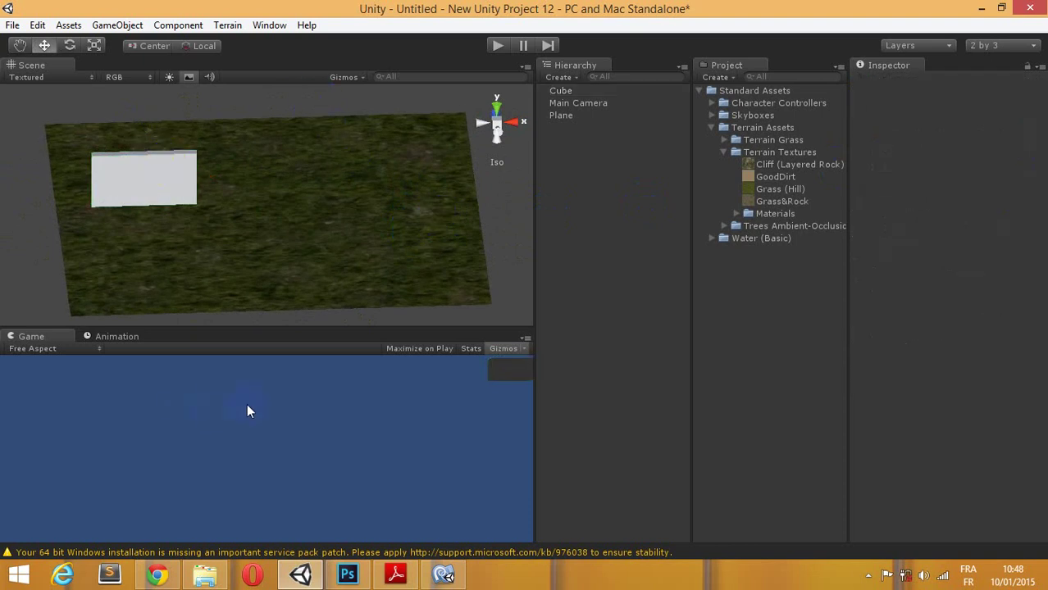
Step: Drag free_wall_texture_design_instruct_06.jpg from the Texture folder into Unity's Project panel
left_click(212, 578)
left_click_drag(673, 21, 796, 101)
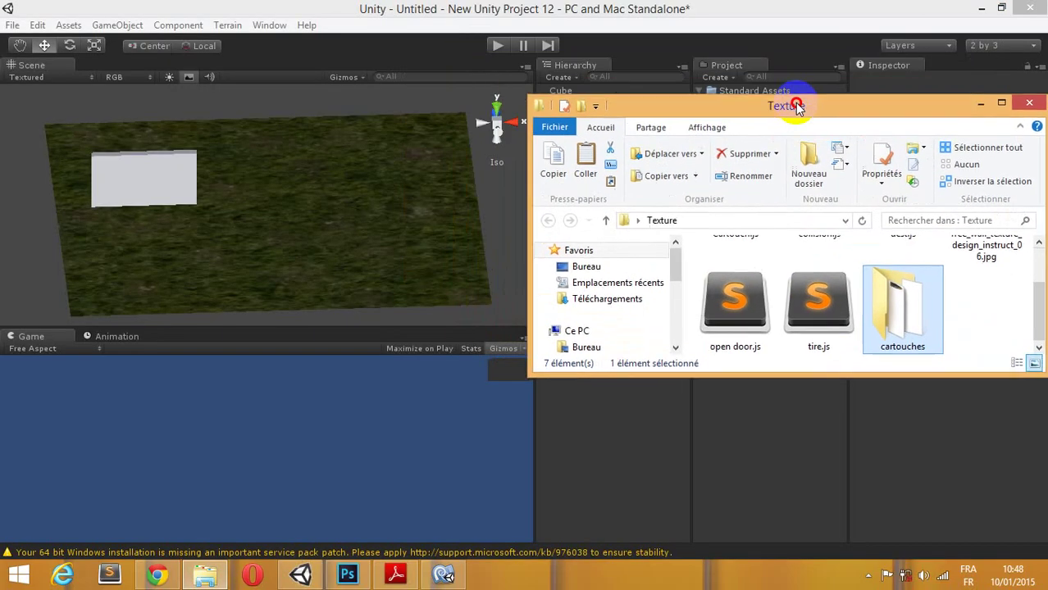
left_click(1044, 295)
scroll(1029, 278, "up", 2)
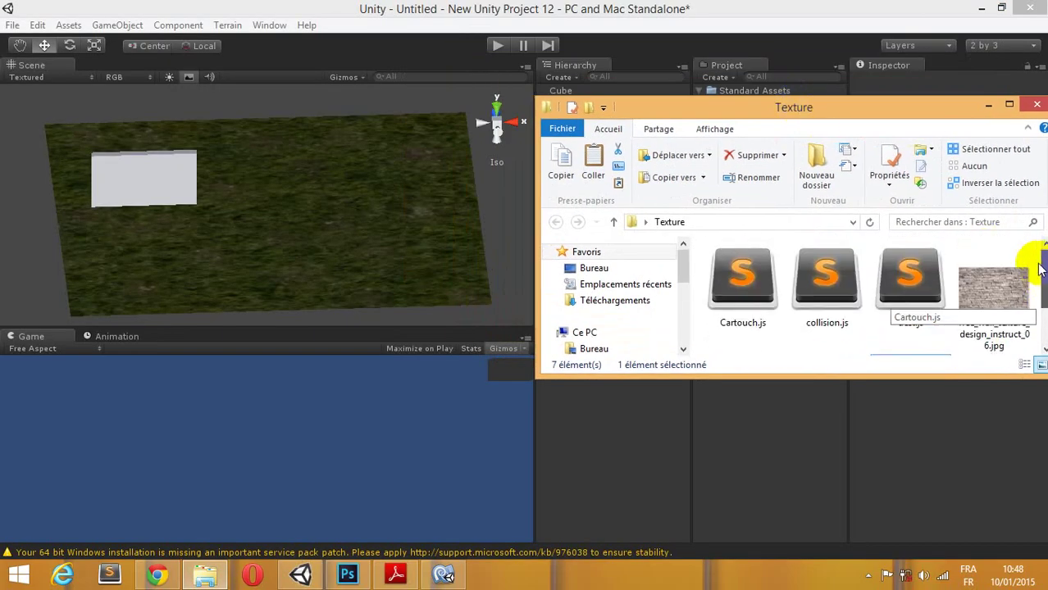
mouse_move(993, 292)
left_mouse_down()
mouse_move(759, 433)
mouse_move(734, 3)
left_mouse_up()
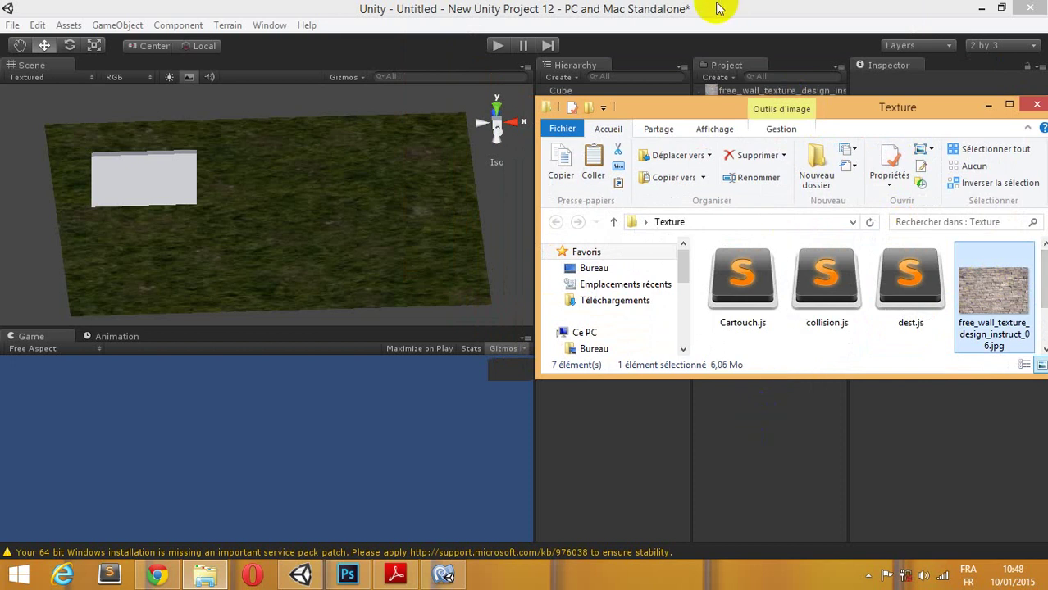
left_click(718, 8)
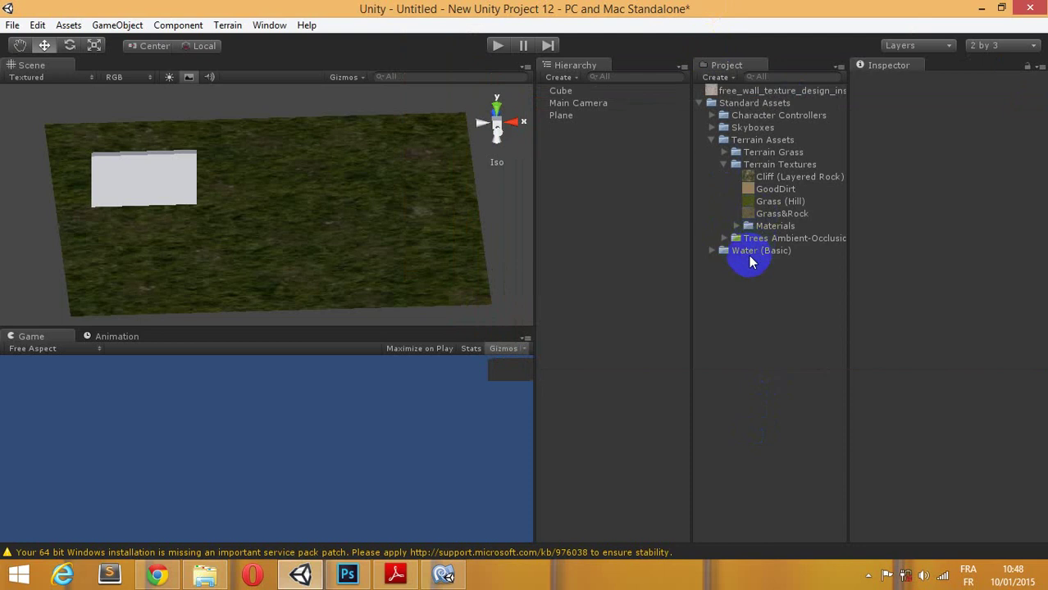
Step: Apply the free_wall_texture asset to the cube and view the wall from the front
mouse_move(726, 92)
left_mouse_down()
mouse_move(151, 164)
mouse_move(164, 170)
left_mouse_up()
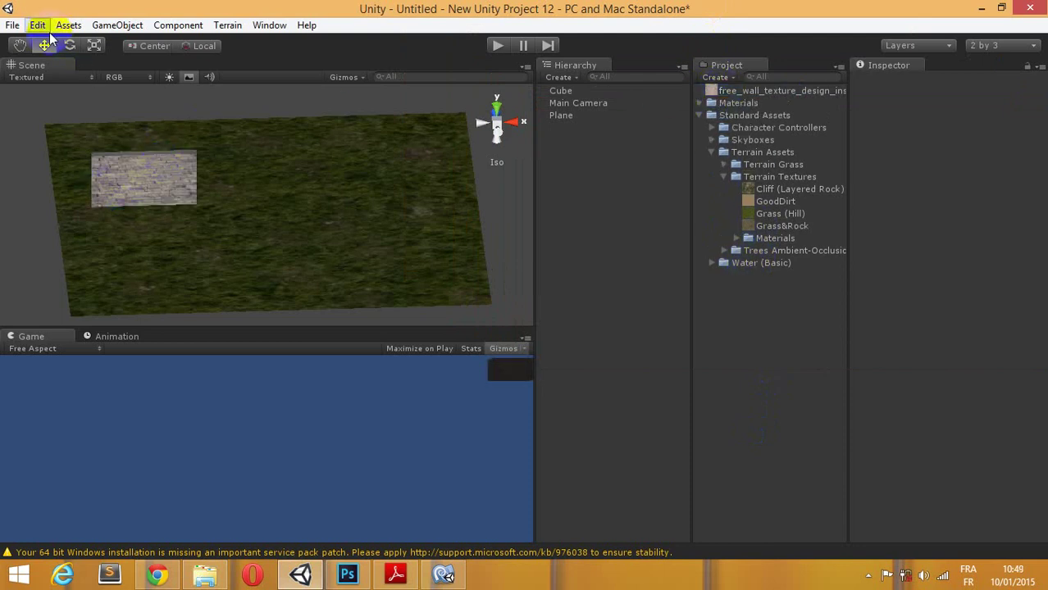
left_click(172, 171)
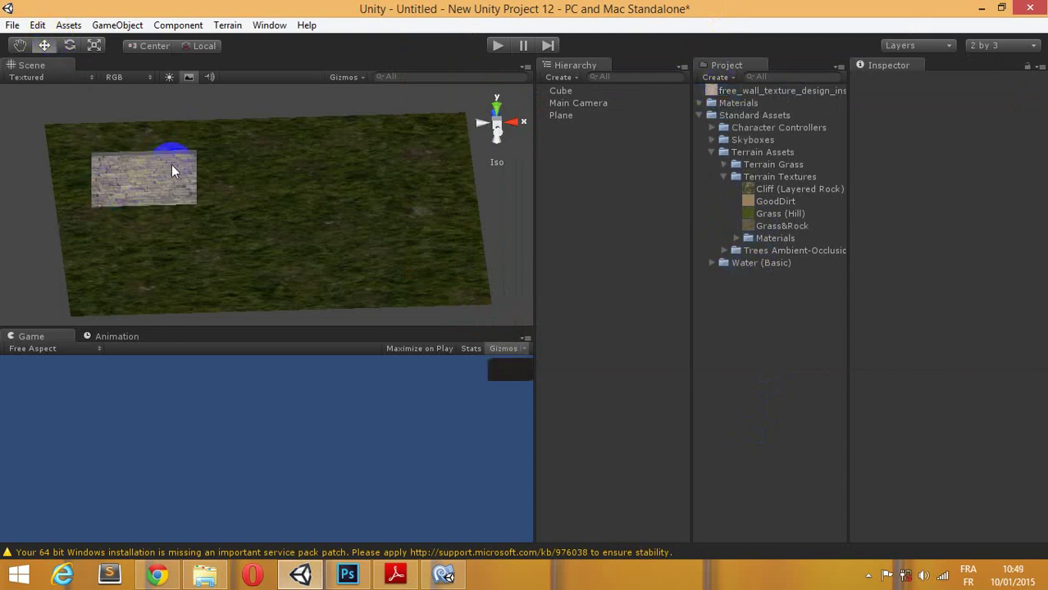
left_click(93, 46)
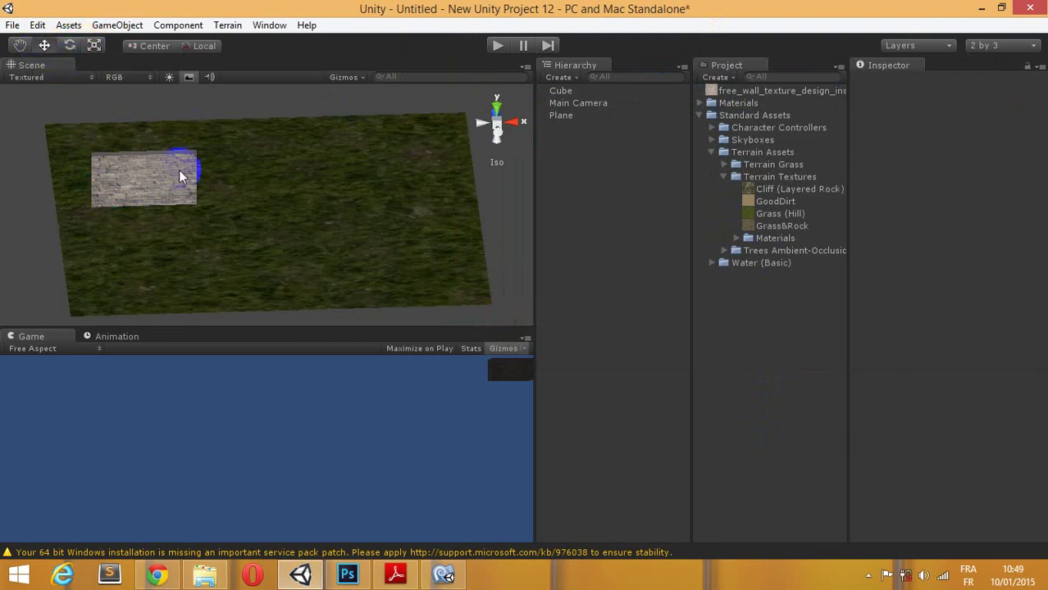
left_click_drag(181, 177, 184, 95, "alt")
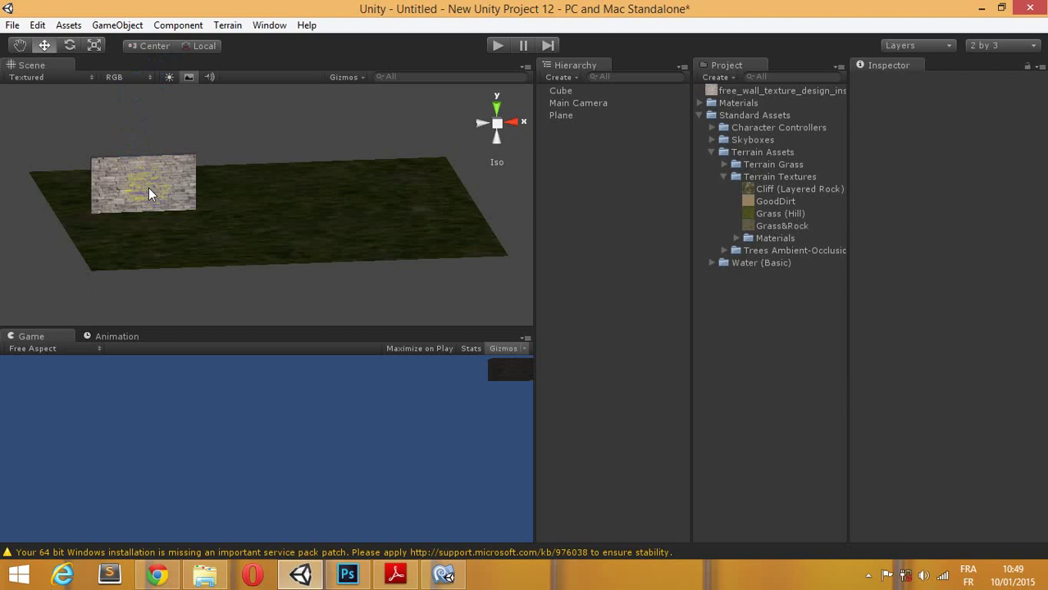
mouse_move(151, 193)
left_mouse_down("alt")
mouse_move(387, 247)
mouse_move(88, 201)
left_mouse_up("alt")
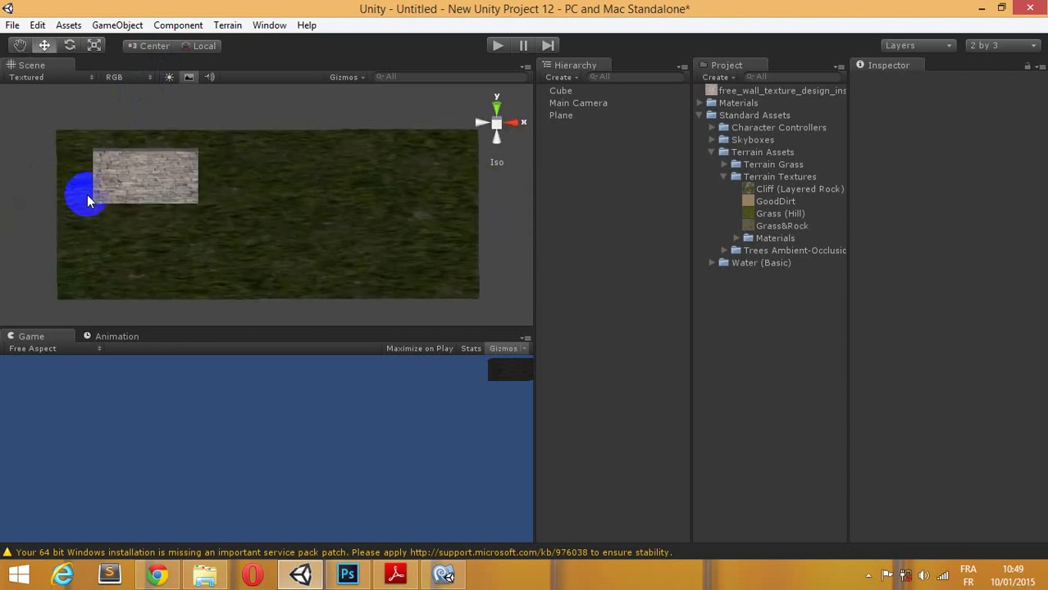
Step: Slide the two stone wall cubes along X so they sit side by side
left_click(116, 169)
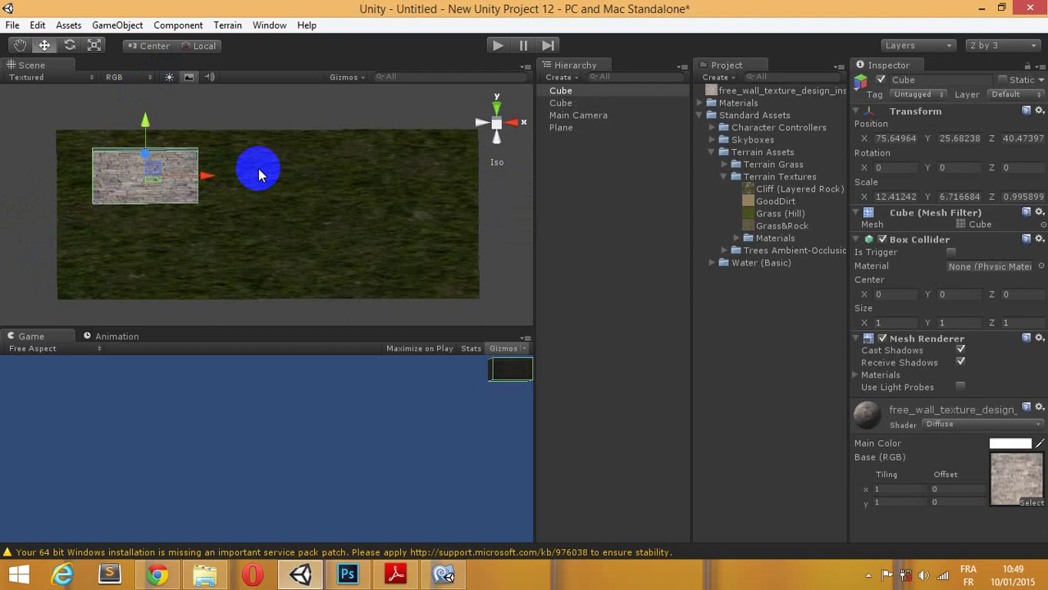
left_click_drag(211, 176, 436, 168)
left_click(164, 181)
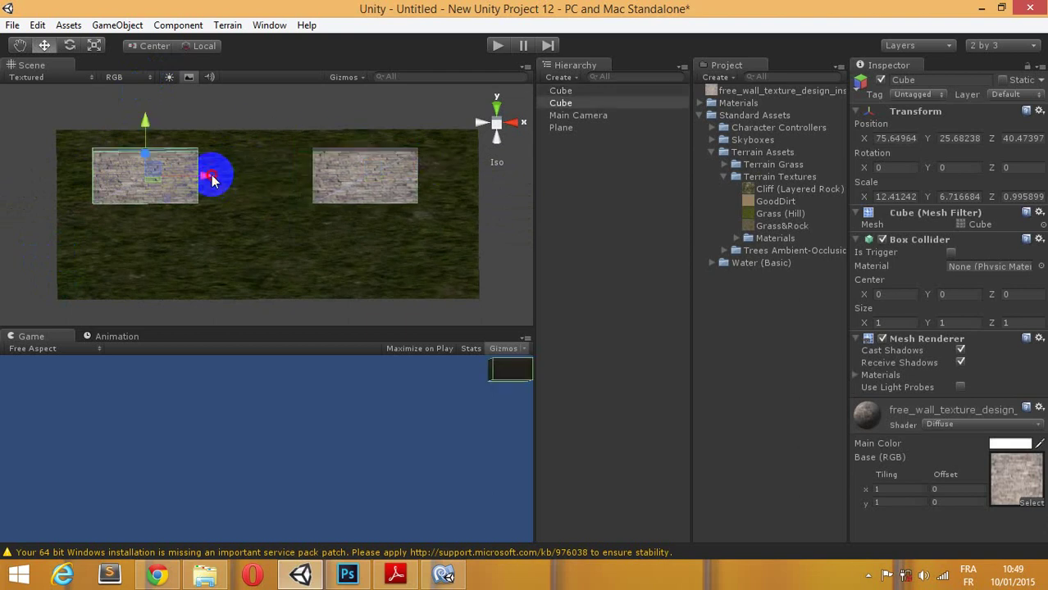
left_click_drag(210, 175, 282, 163)
left_click(382, 170)
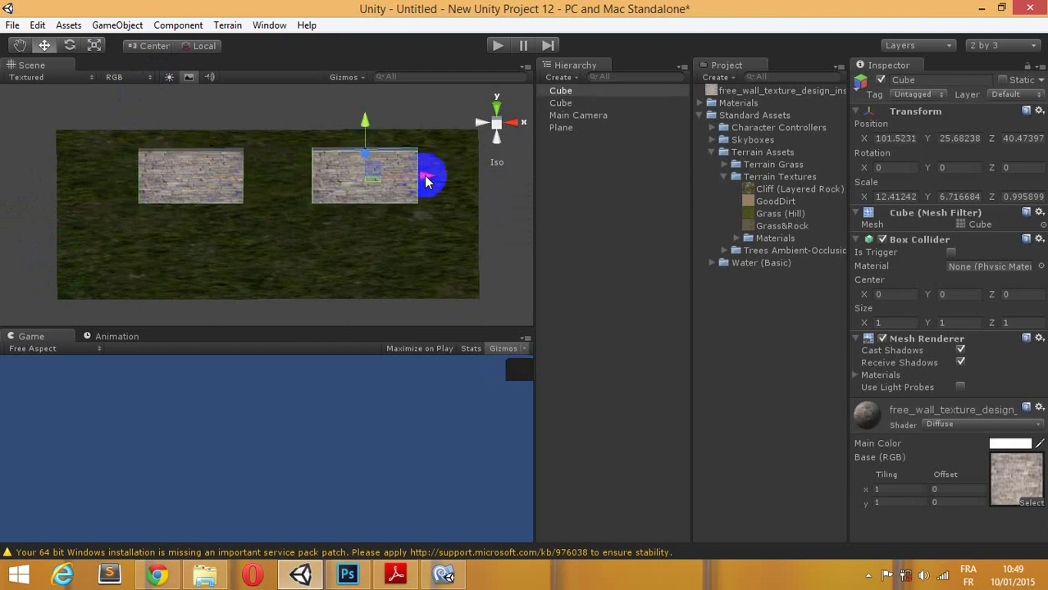
left_click_drag(426, 183, 413, 184)
left_click(212, 195)
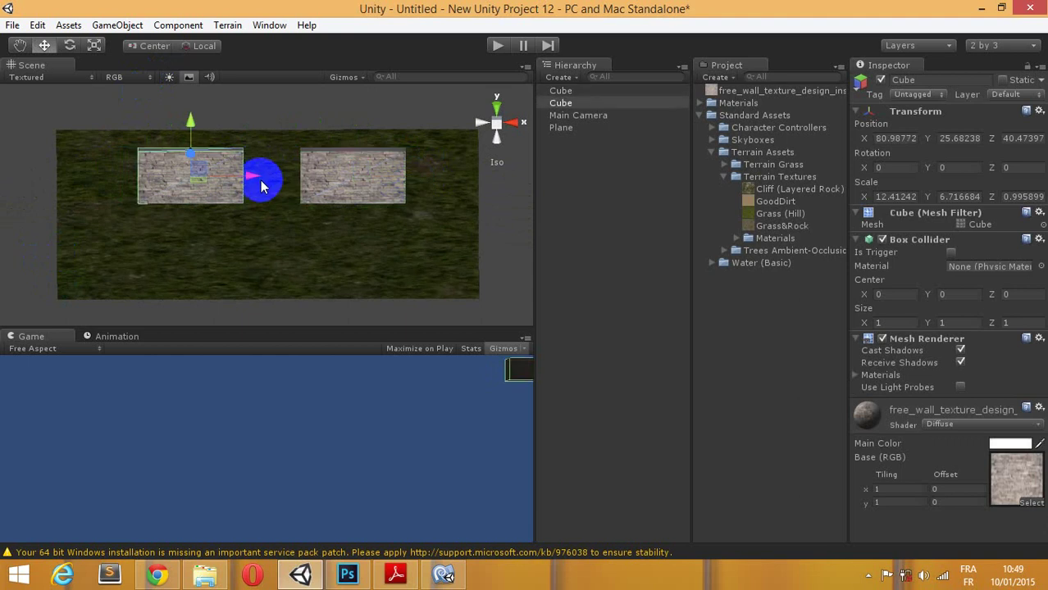
left_click_drag(256, 181, 261, 182)
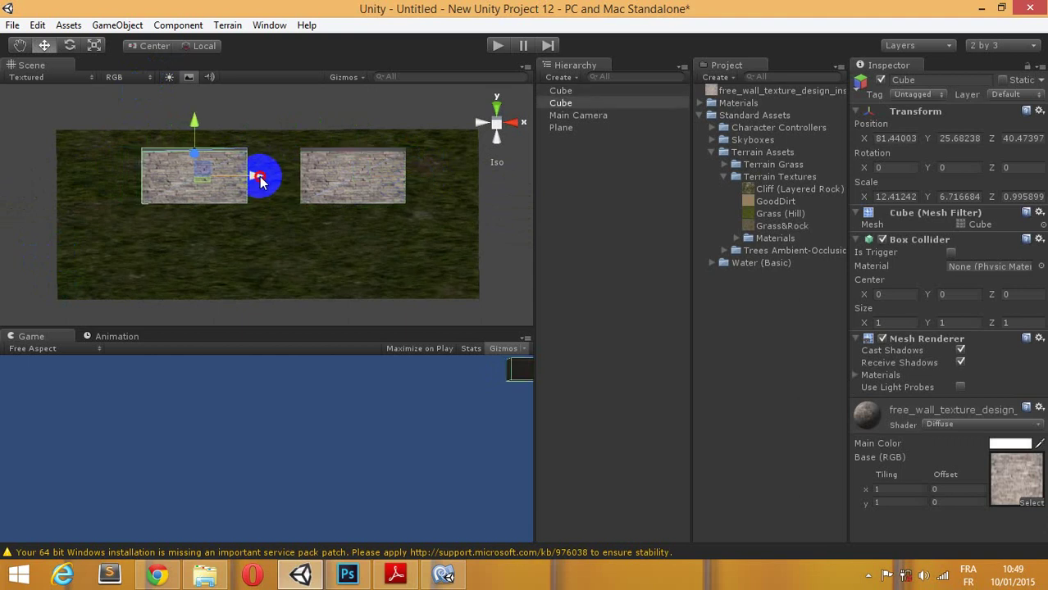
Step: Duplicate the left wall cube with Ctrl+D and slide the copy into the gap
left_click(217, 115)
left_click(203, 178)
key("ctrl+d")
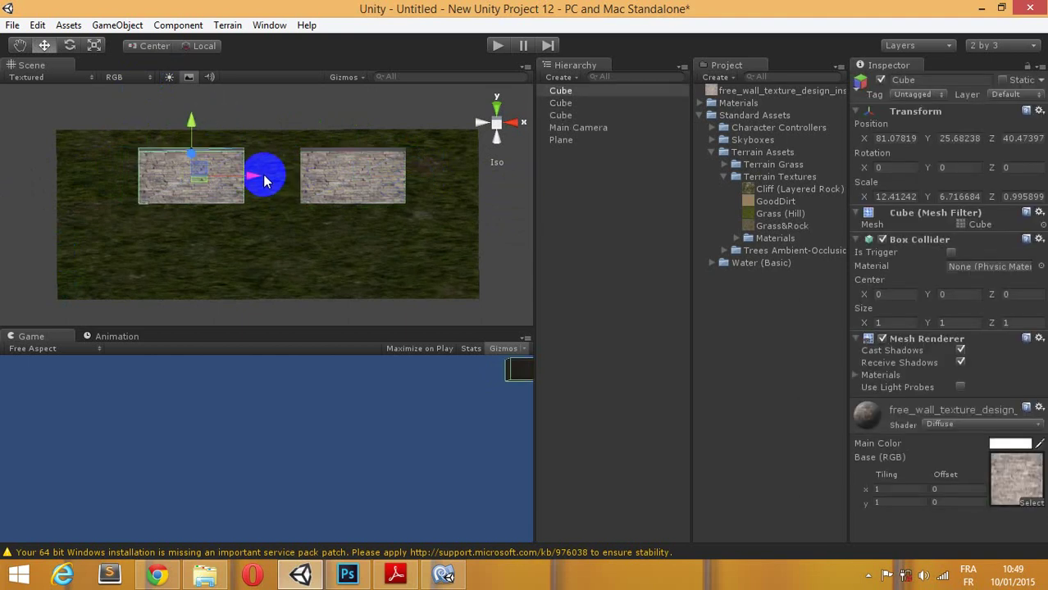
left_click_drag(263, 175, 336, 179)
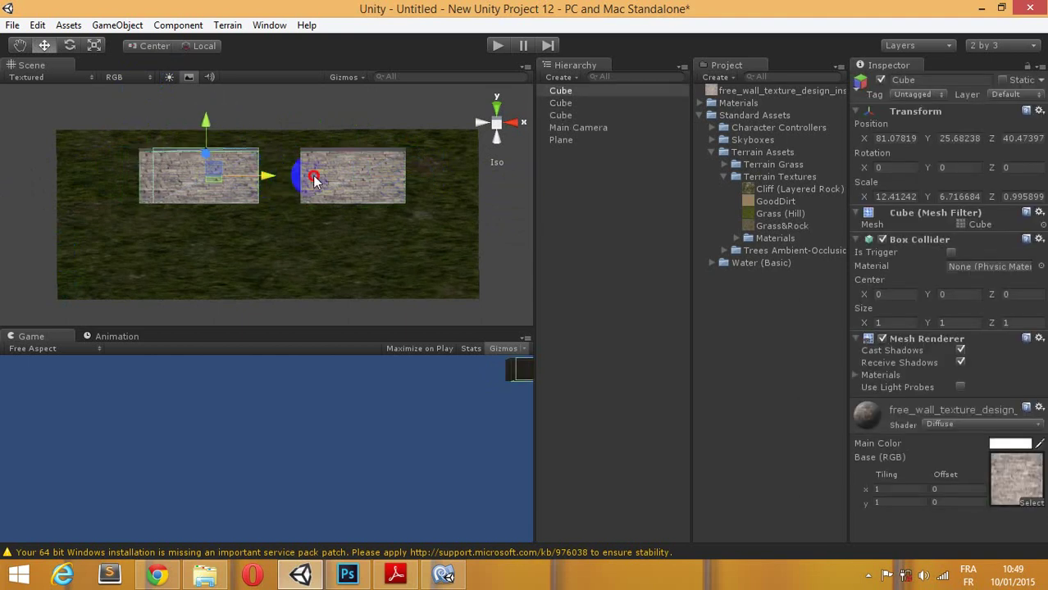
Step: Narrow the middle cube to fit the gap and nudge it into place
left_click(94, 47)
left_click_drag(334, 172, 307, 173)
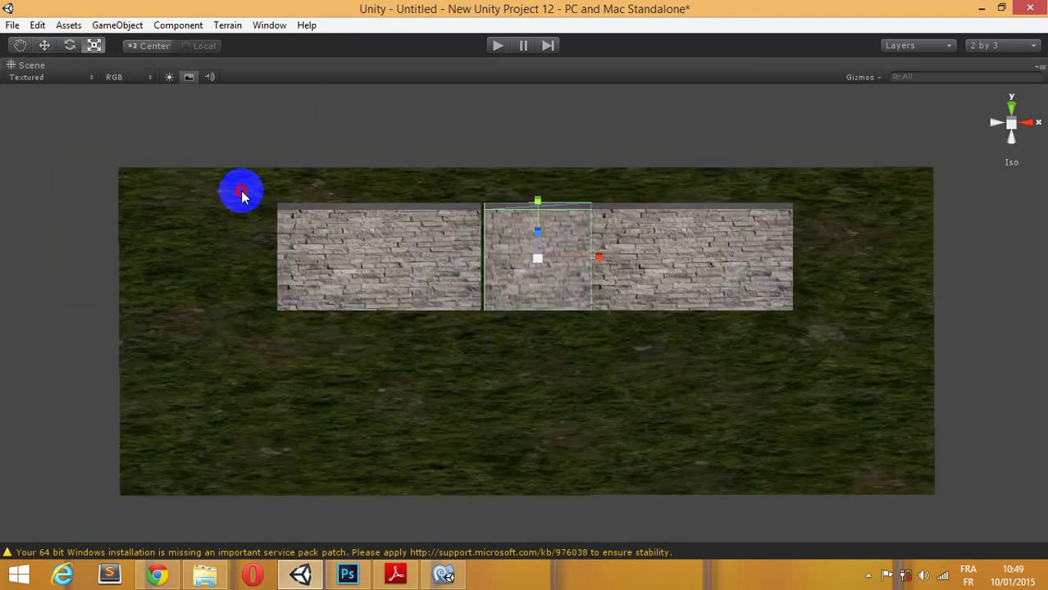
left_click(241, 200)
left_click_drag(314, 186, 305, 169, "alt")
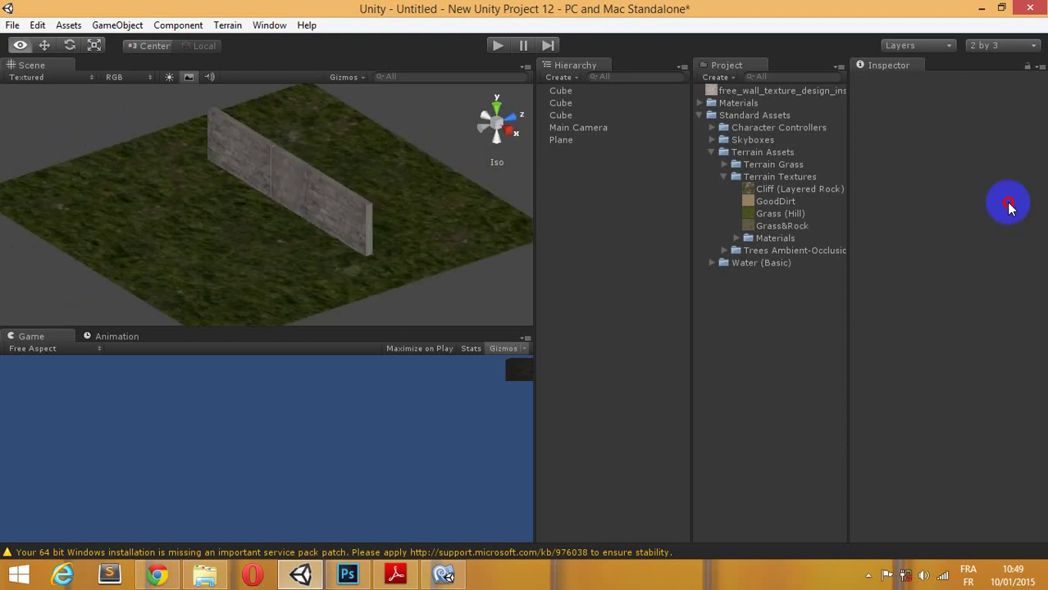
left_click(296, 170)
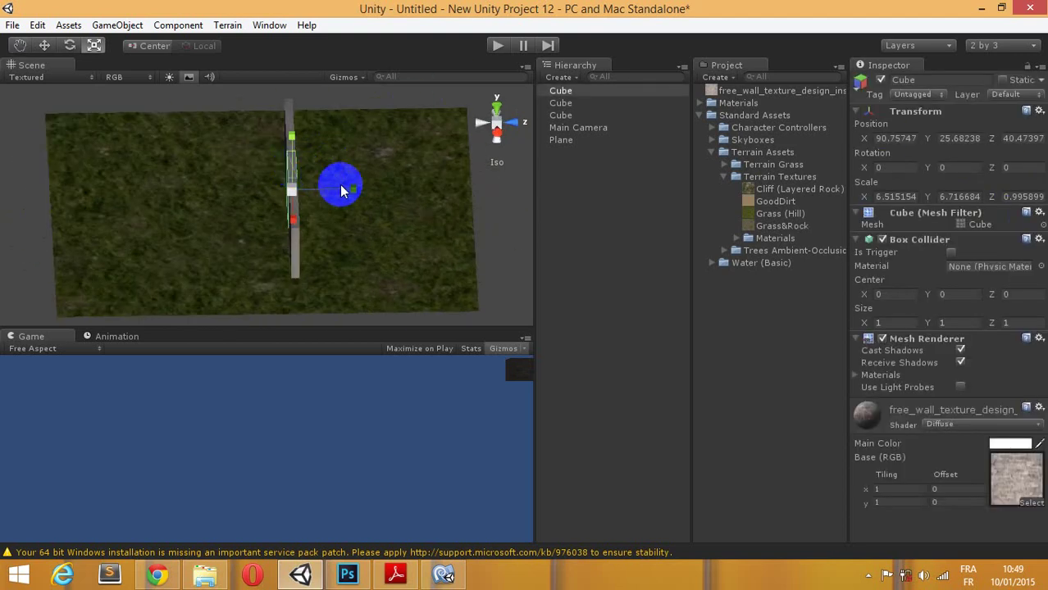
left_click_drag(310, 205, 170, 121, "alt")
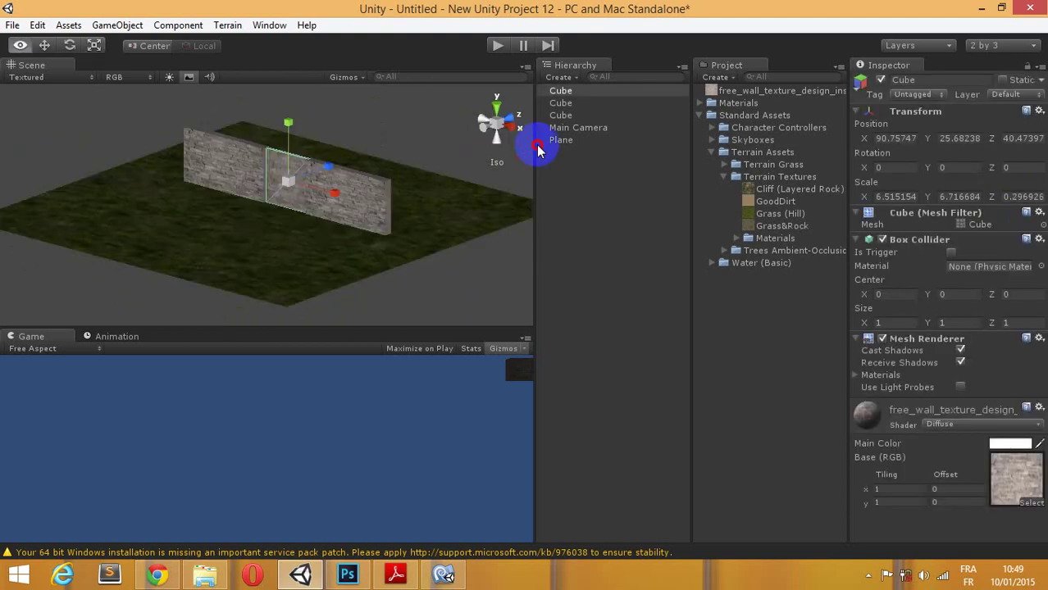
left_click(287, 188)
left_click_drag(287, 189, 346, 215, "alt")
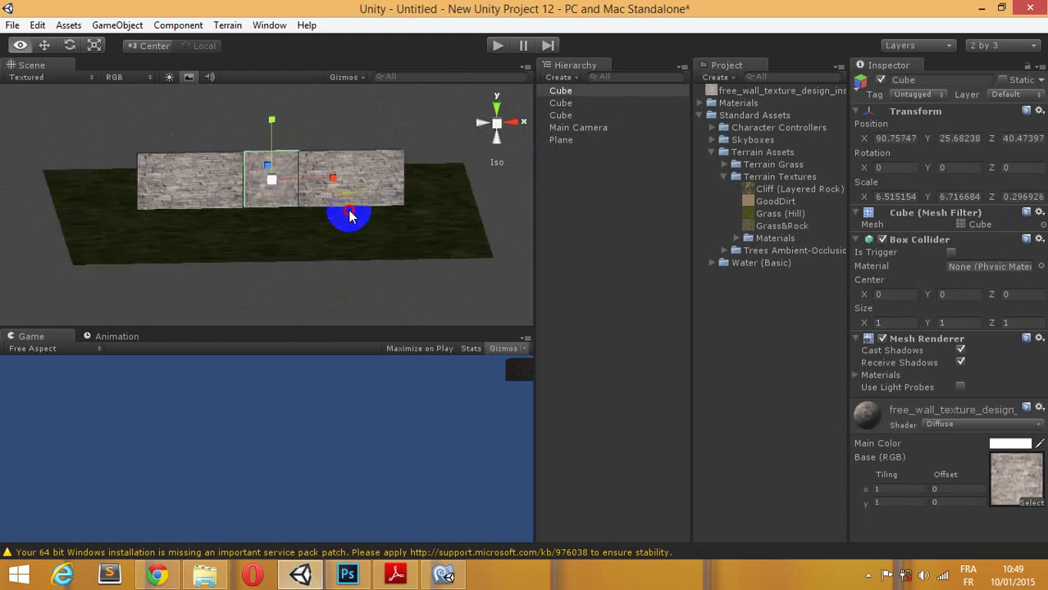
left_click(44, 45)
left_click_drag(139, 164, 137, 105, "alt")
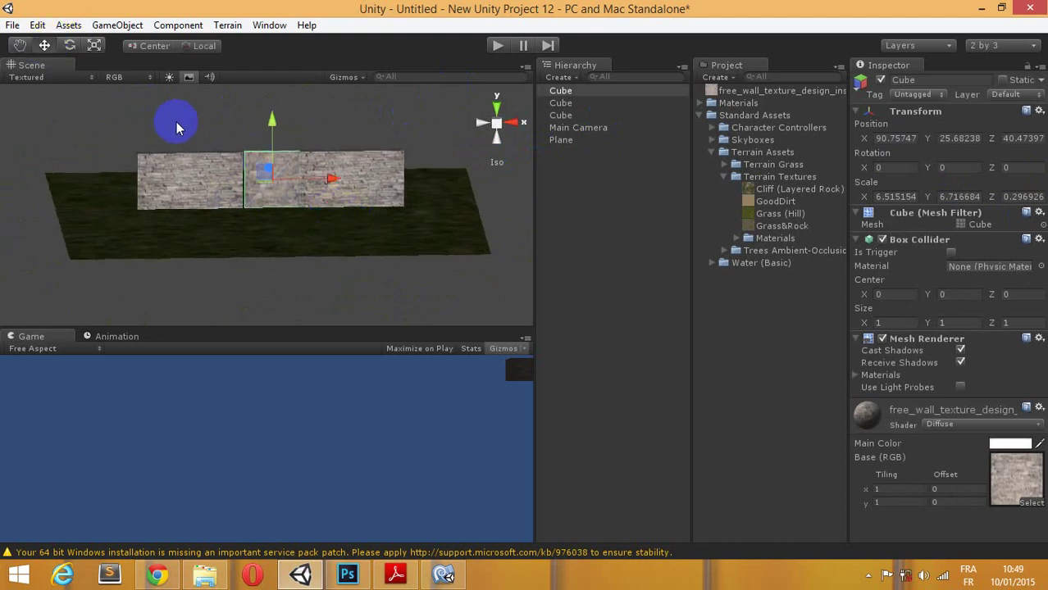
scroll(298, 149, "up", 5)
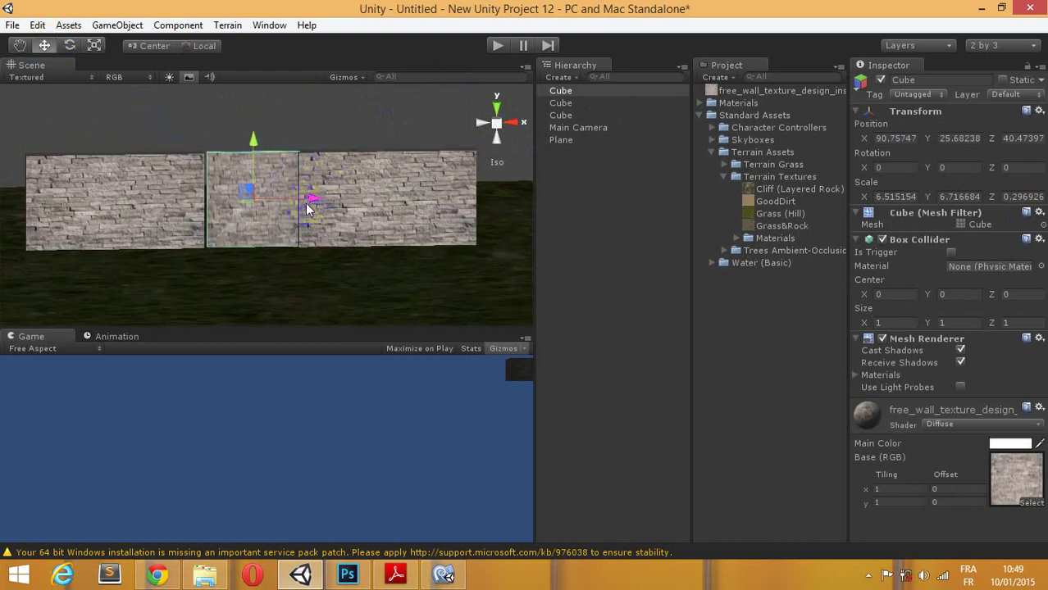
left_click_drag(311, 204, 309, 208)
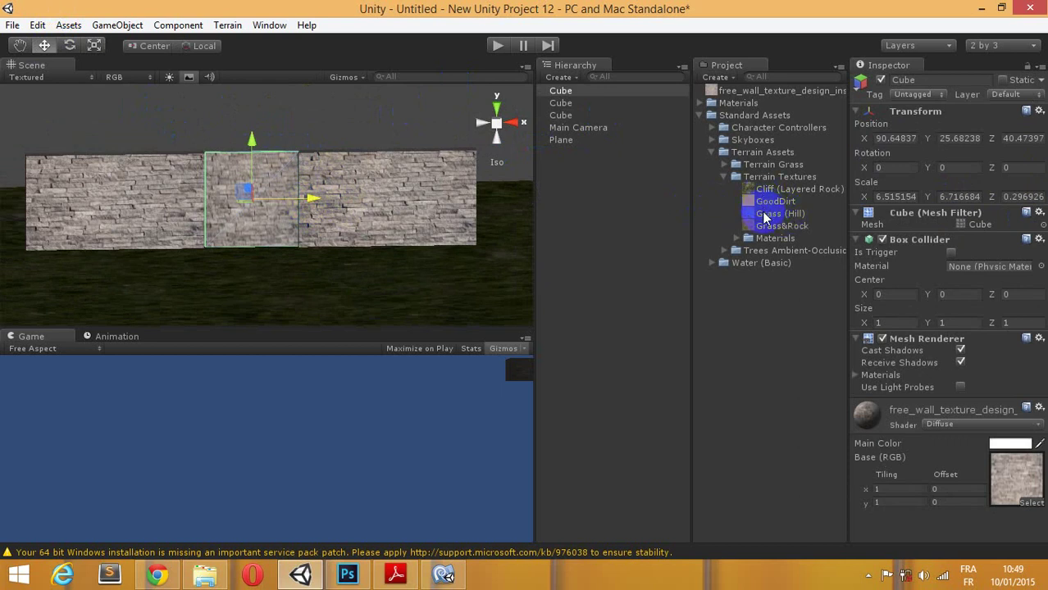
Step: Give the middle block the Cliff (Layered Rock) texture
left_click_drag(279, 148, 280, 146)
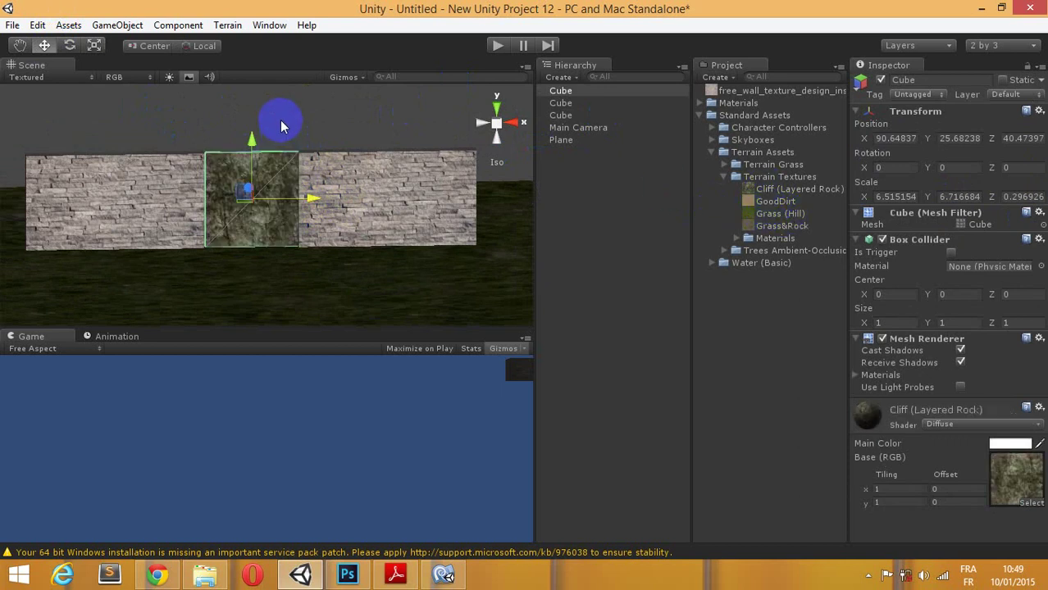
left_click(279, 120)
mouse_move(328, 168)
right_mouse_down()
mouse_move(824, 197)
mouse_move(283, 161)
right_mouse_up()
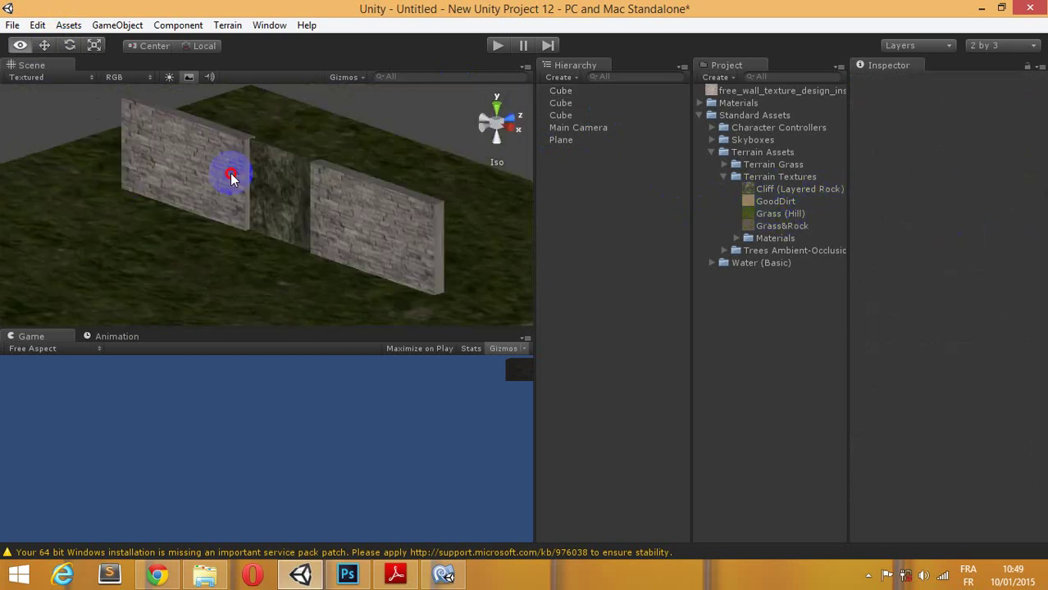
Step: Save the scene with Ctrl+S under the name scene
key("ctrl+s")
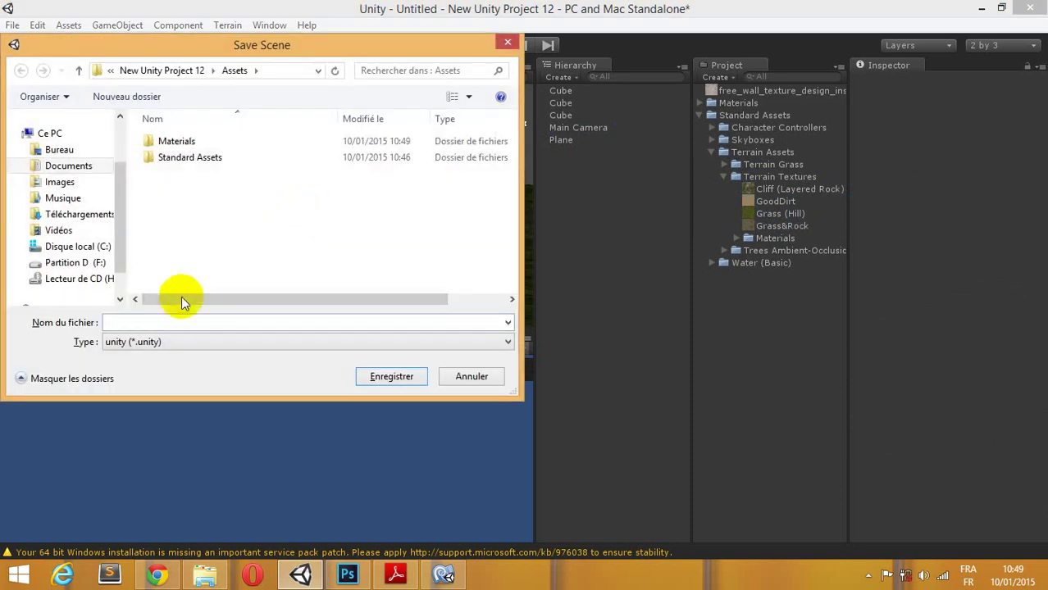
left_click(183, 321)
type("scene")
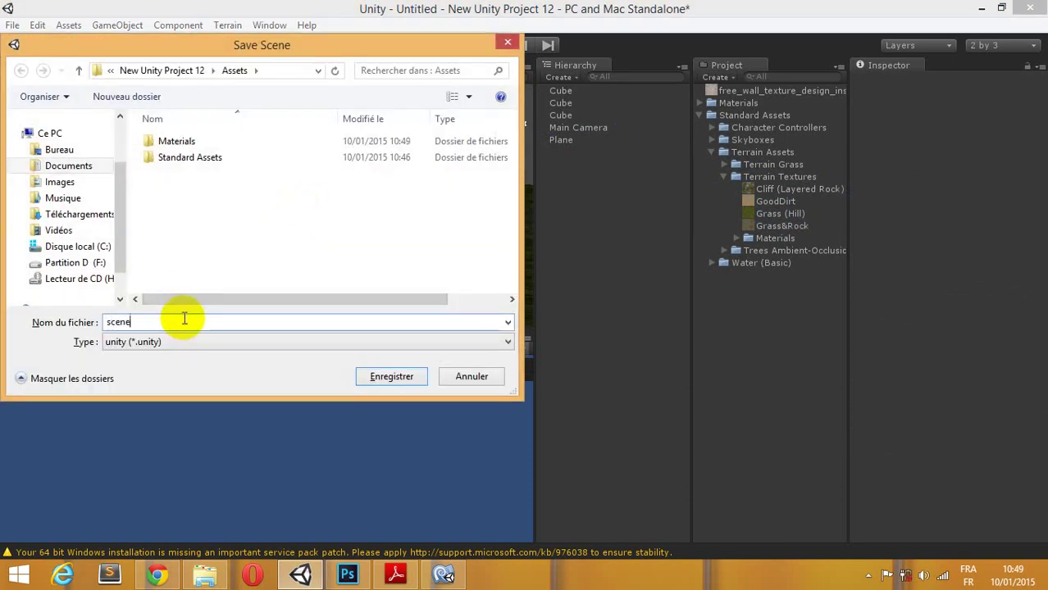
key("Return")
mouse_move(184, 316)
right_mouse_down()
mouse_move(287, 218)
mouse_move(329, 227)
right_mouse_up()
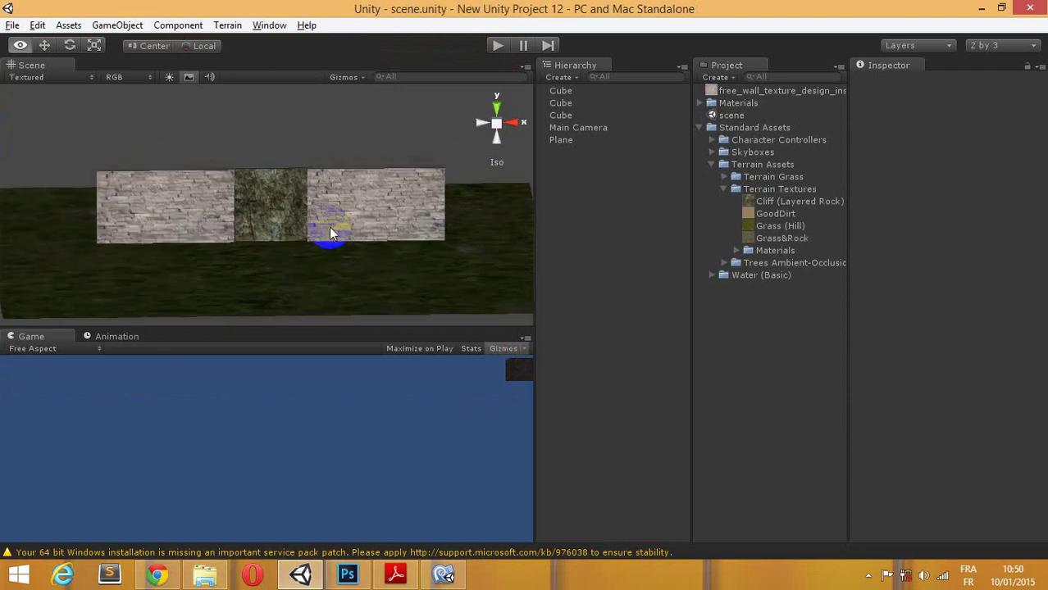
Step: Create a Directional Light and move it up and to the right
left_click(68, 25)
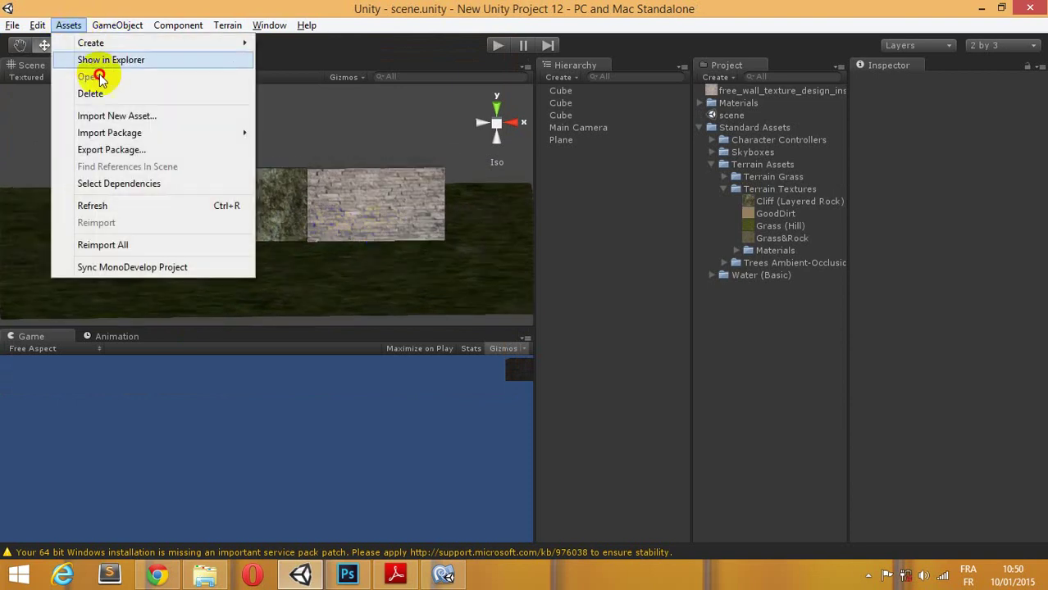
left_click(117, 24)
mouse_move(146, 60)
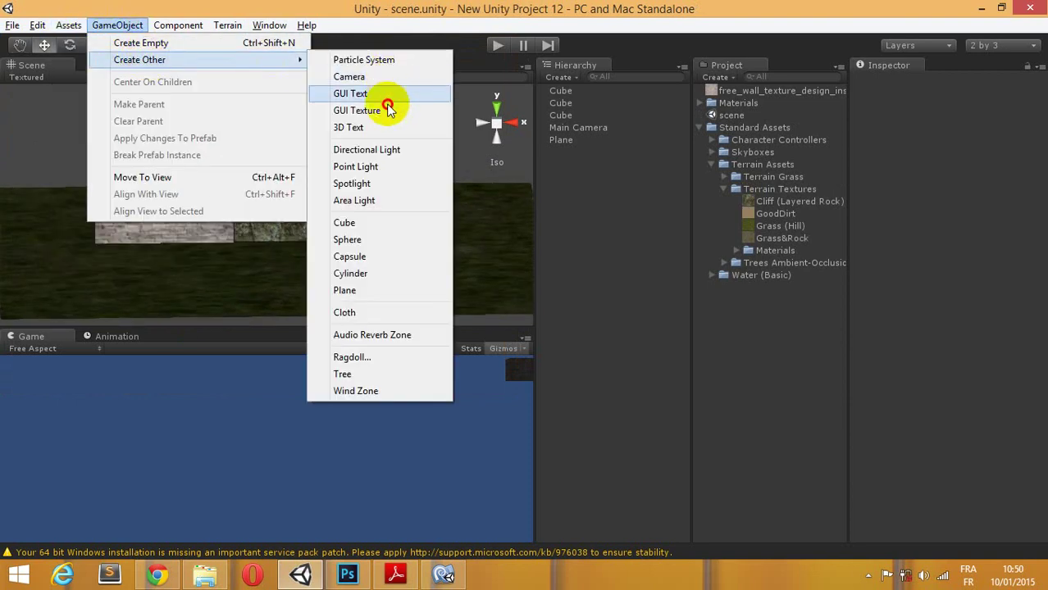
left_click(392, 155)
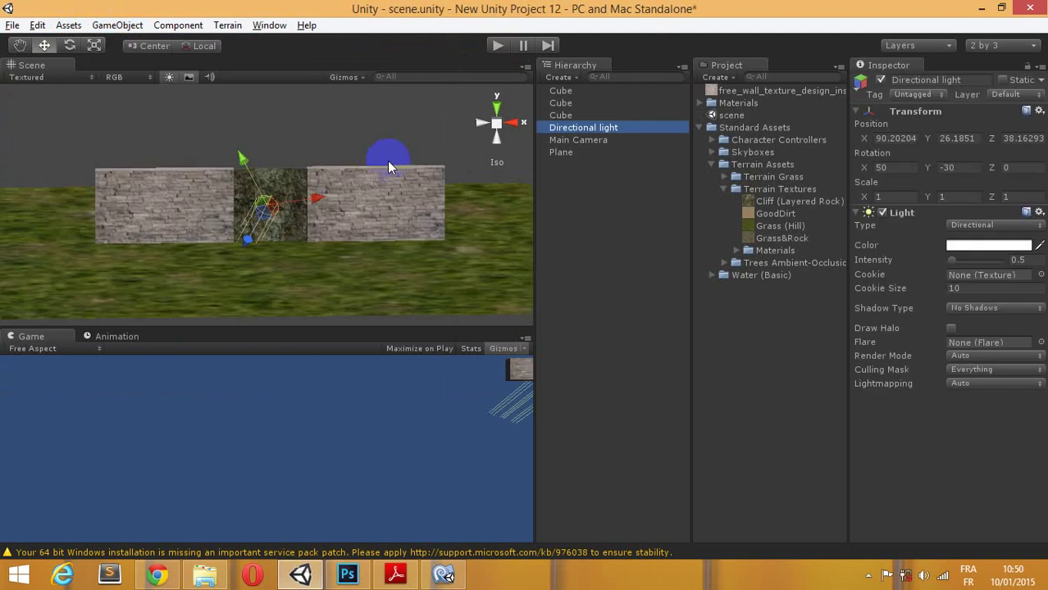
left_click_drag(249, 243, 285, 181)
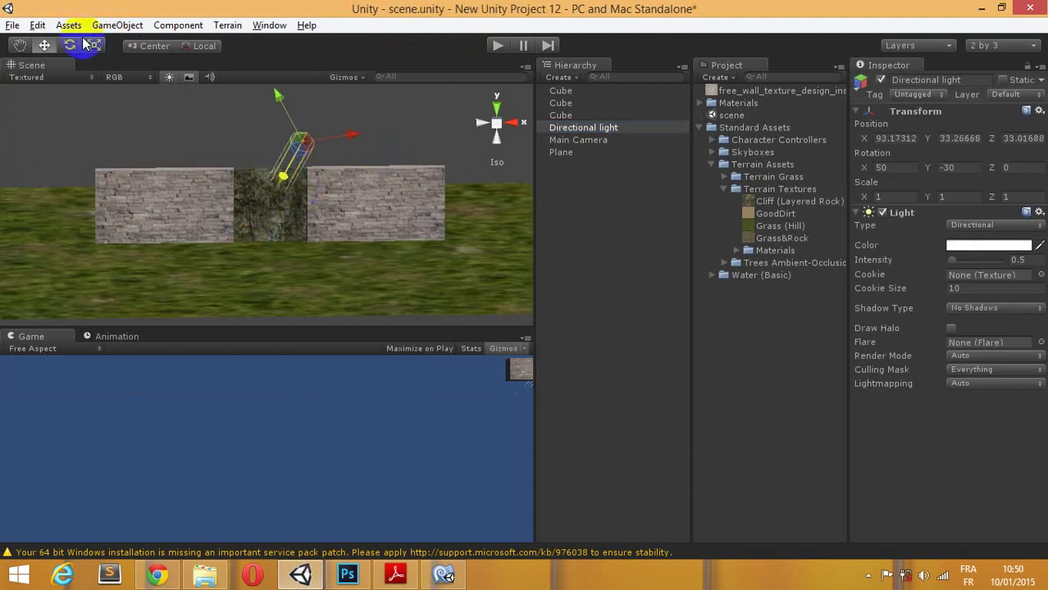
Step: Tilt the light to about 35.7, -26.1, 3.1 so it lights the walls
left_click(69, 46)
mouse_move(304, 105)
left_mouse_down()
mouse_move(326, 140)
mouse_move(316, 150)
left_mouse_up()
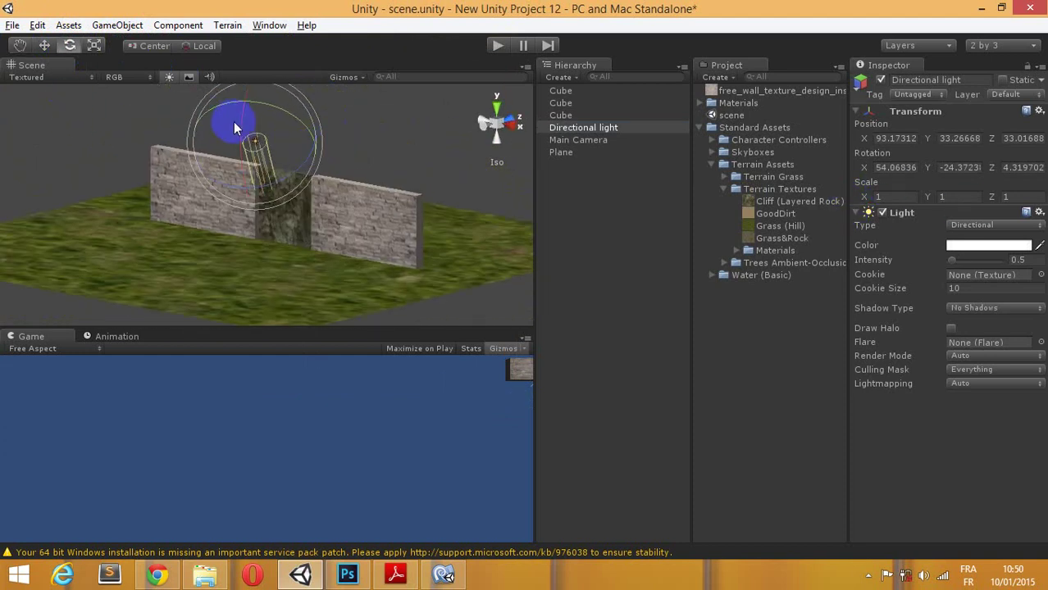
left_click_drag(234, 141, 235, 168)
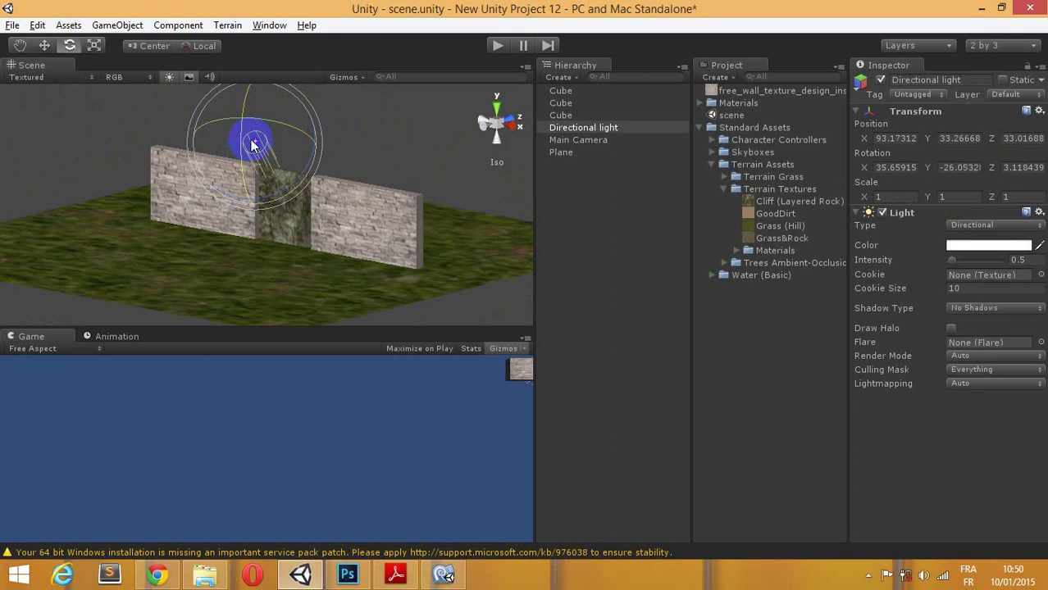
left_click(20, 45)
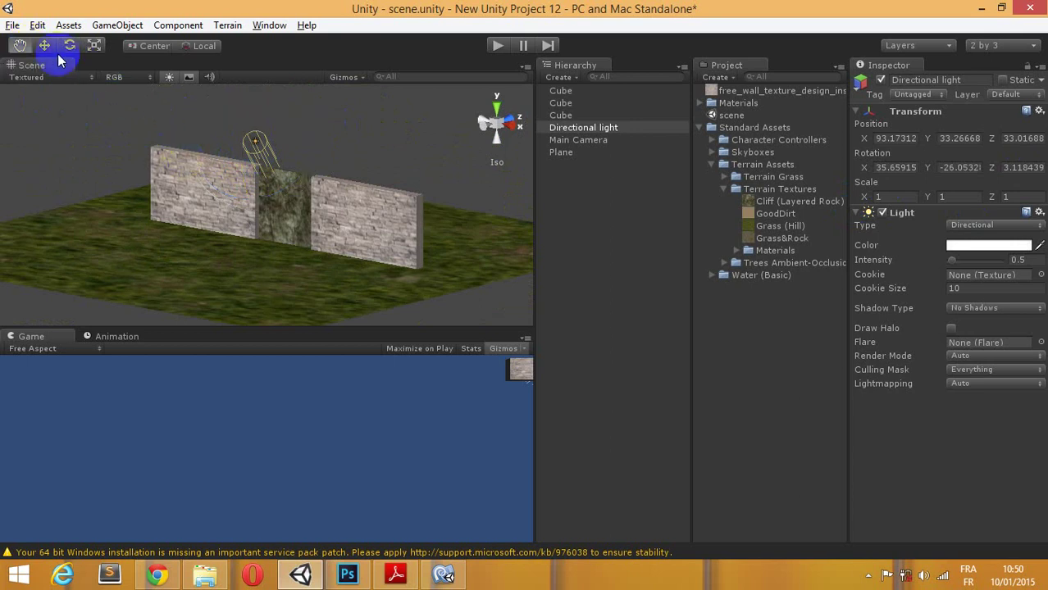
left_click_drag(253, 94, 295, 25)
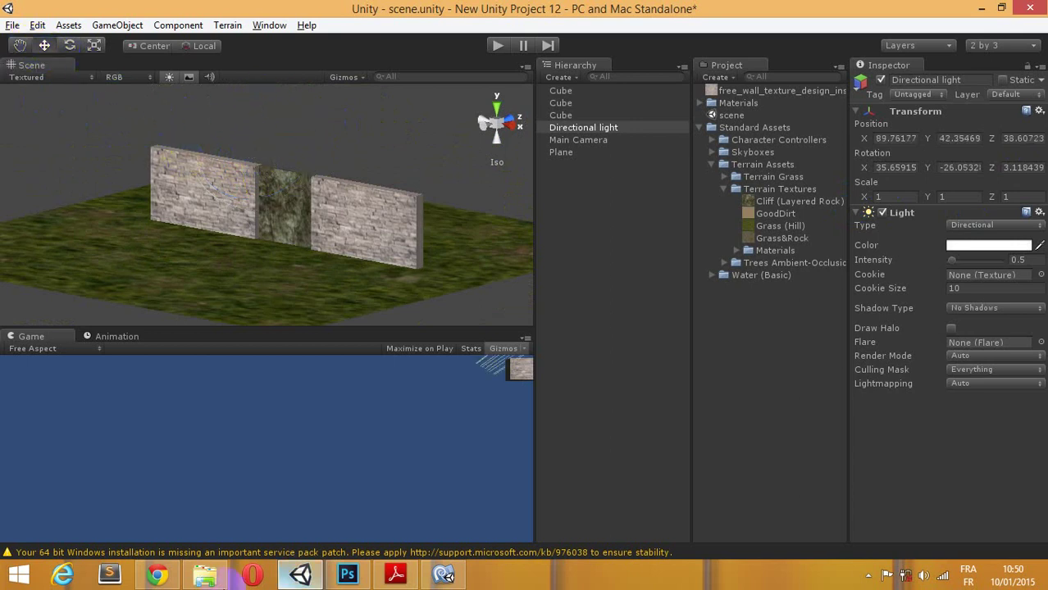
left_click(65, 181)
right_click_drag(105, 207, 275, 237)
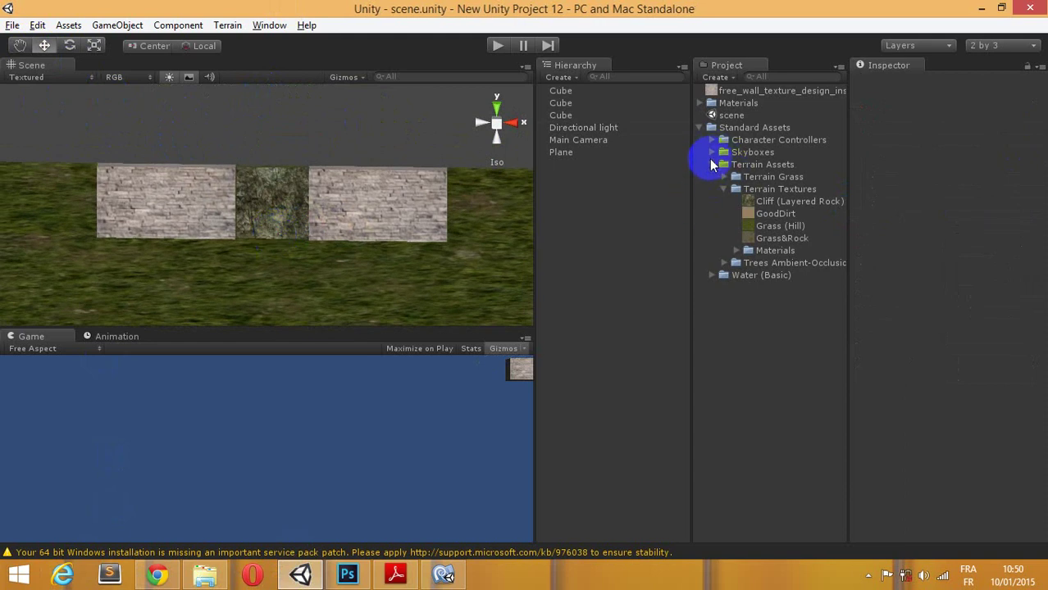
Step: Place a First Person Controller on the grass before the walls and press Play
left_click(711, 141)
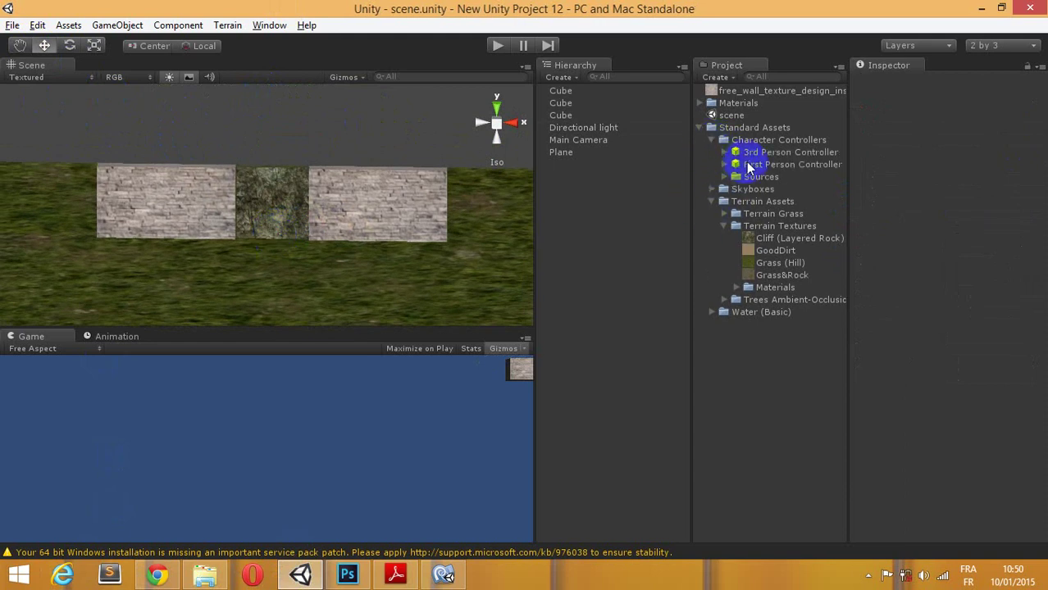
left_click_drag(748, 167, 261, 322)
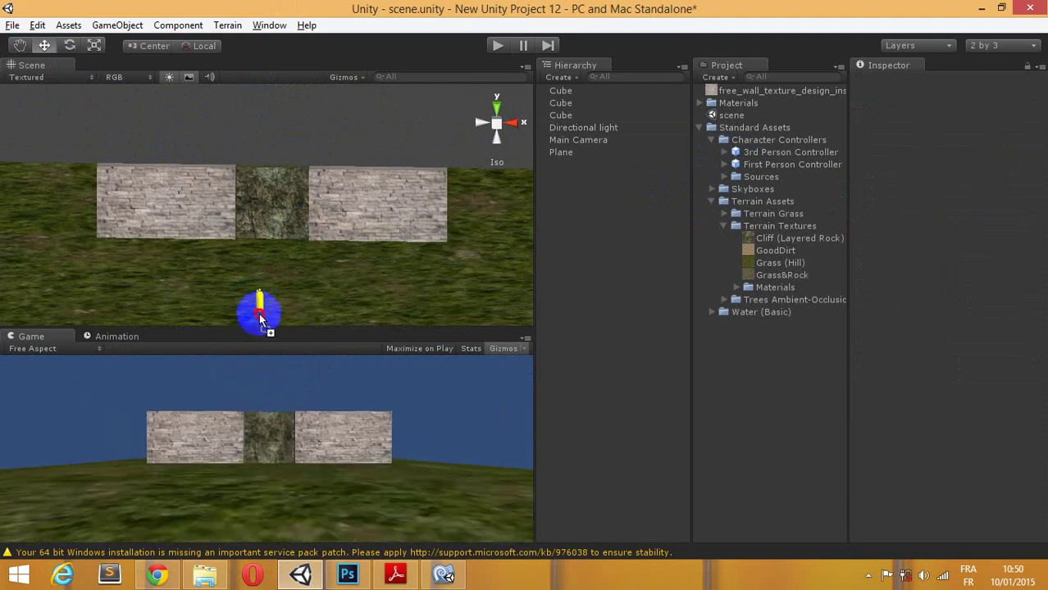
left_click_drag(261, 322, 264, 304)
mouse_move(264, 305)
left_mouse_down("alt")
mouse_move(230, 279)
mouse_move(46, 223)
mouse_move(283, 264)
mouse_move(28, 184)
left_mouse_up("alt")
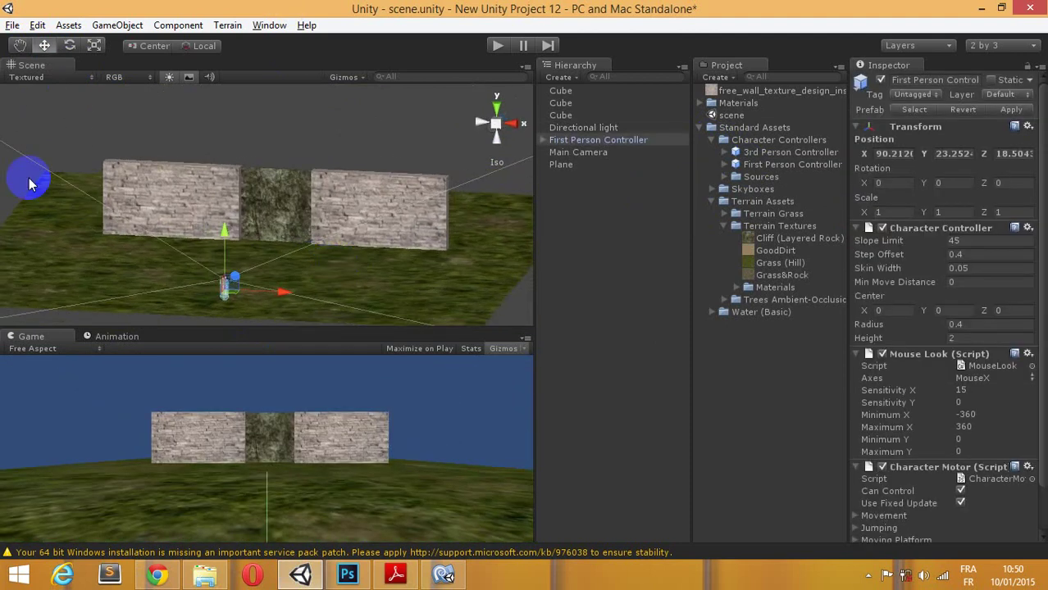
left_click(86, 145)
left_click(497, 45)
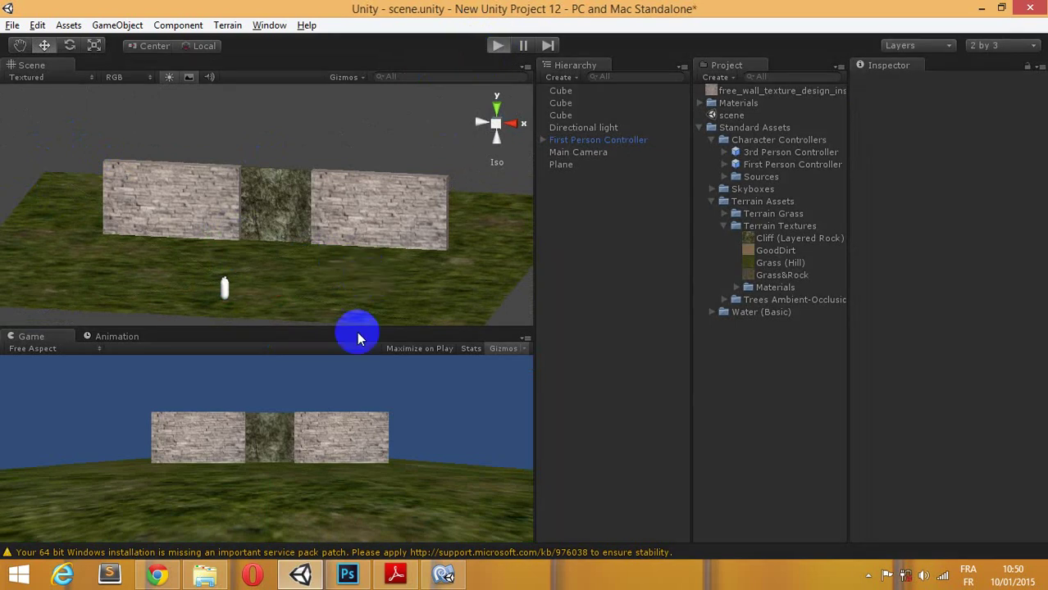
Step: Enlarge the game preview, walk the player around the textured walls with WASD, then stop play mode
left_click_drag(344, 328, 345, 260)
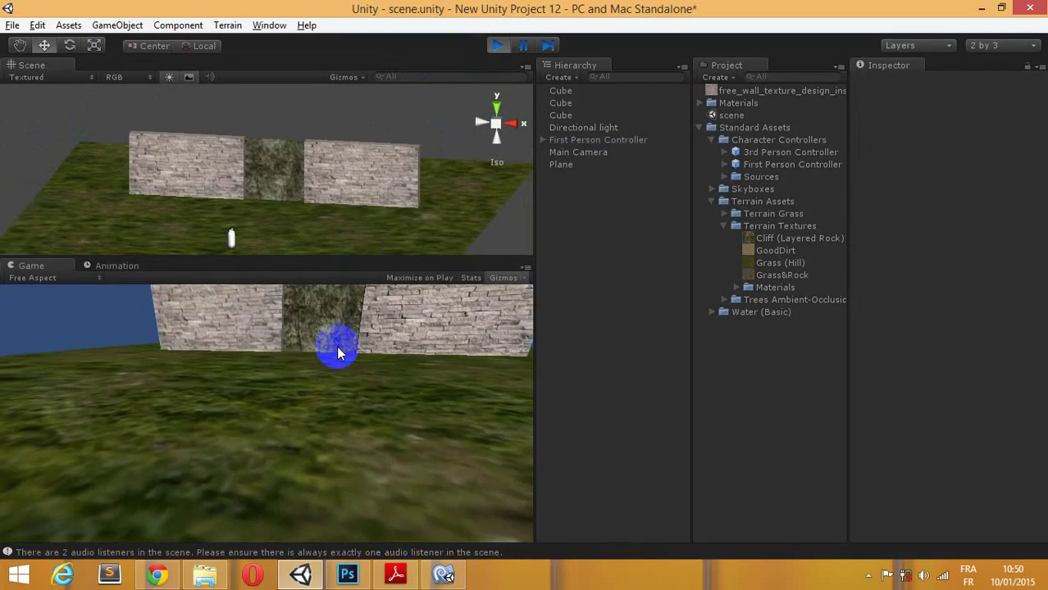
key("w")
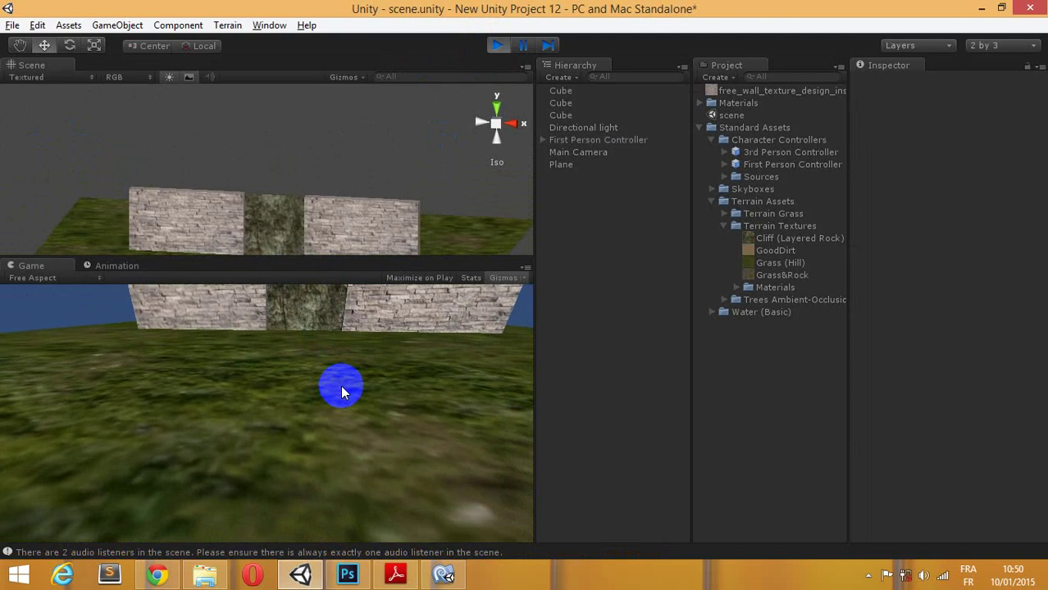
key("w")
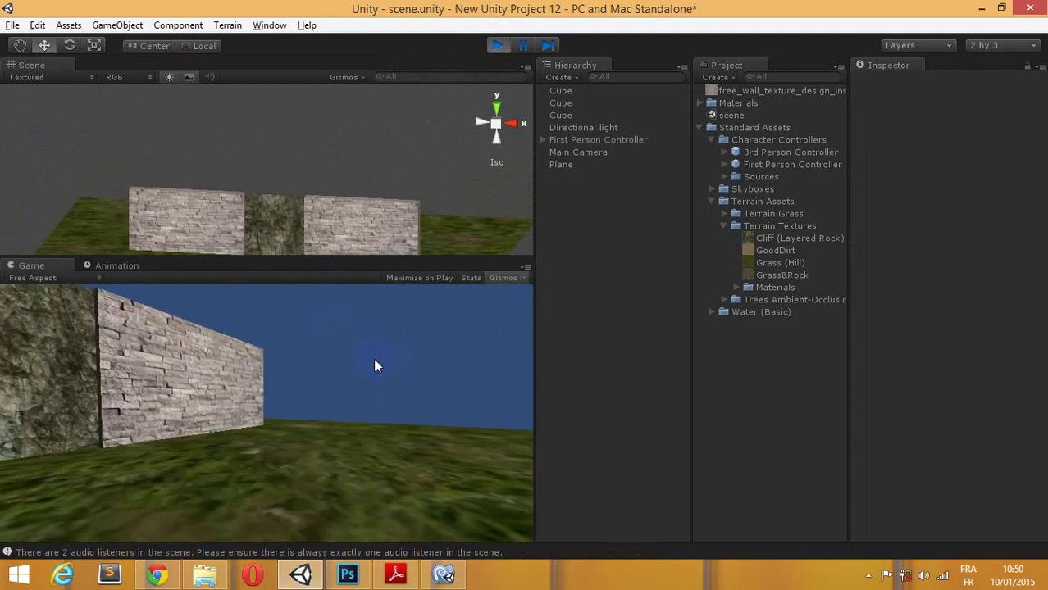
key("w")
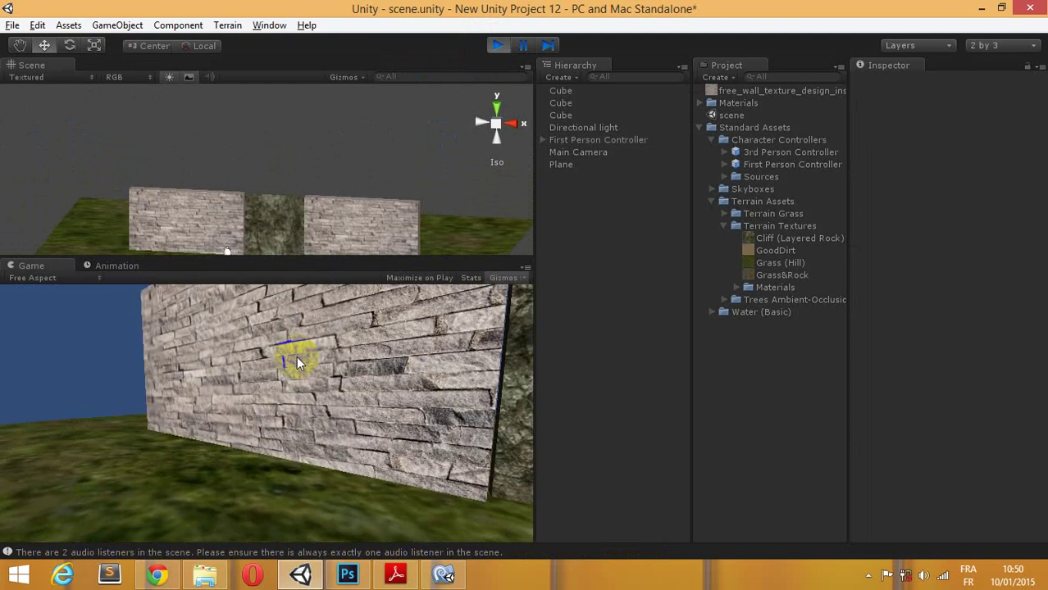
key("a")
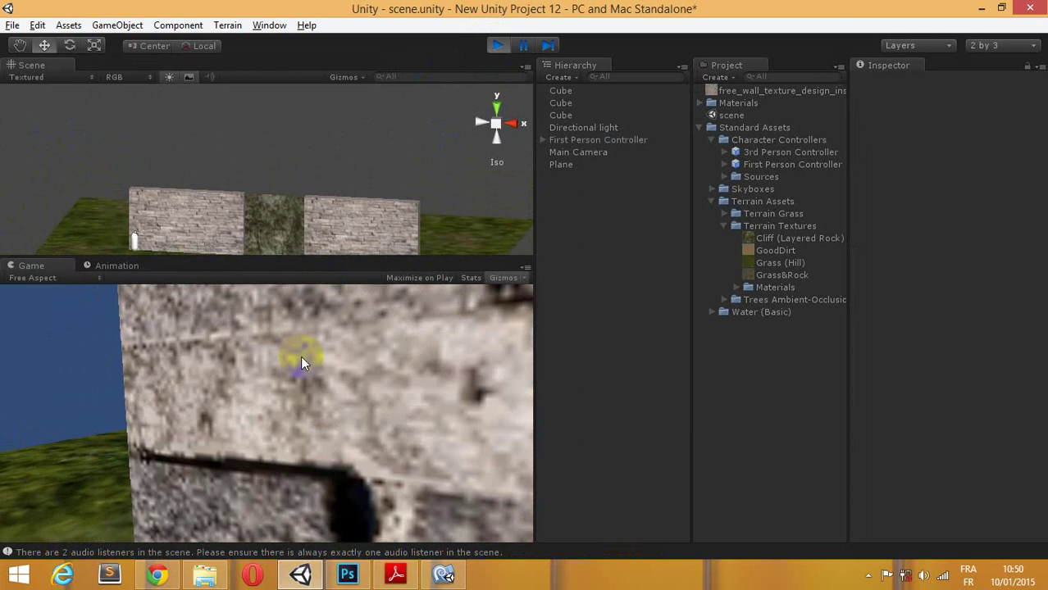
key("s")
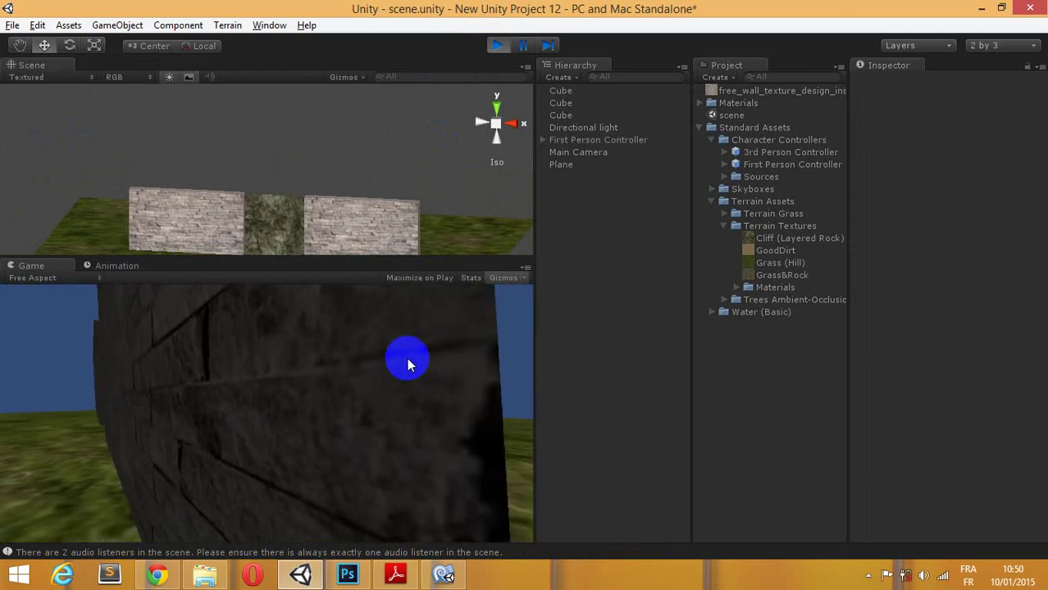
left_click(383, 361)
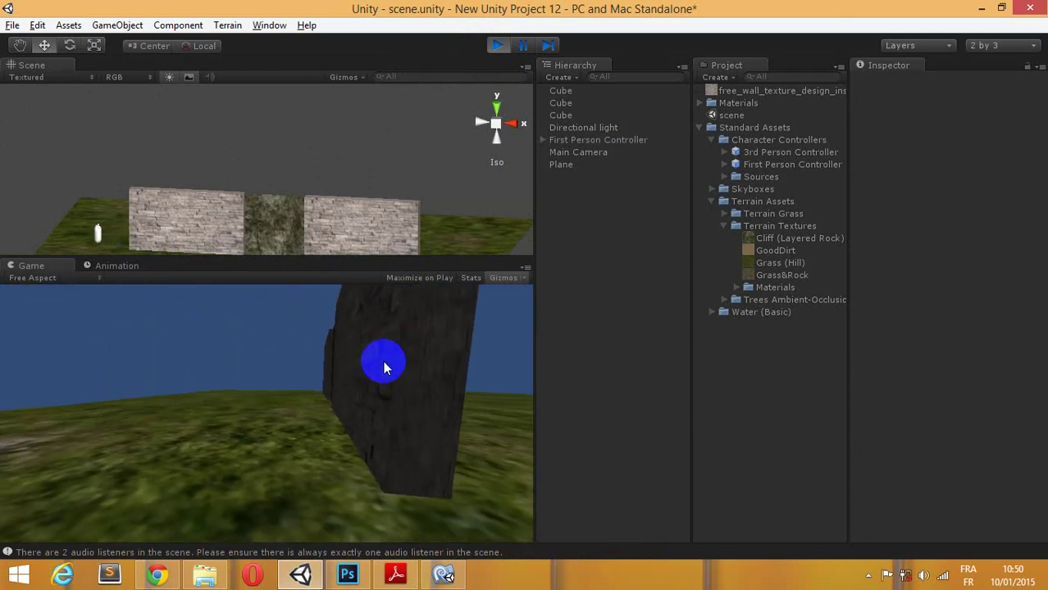
key("w")
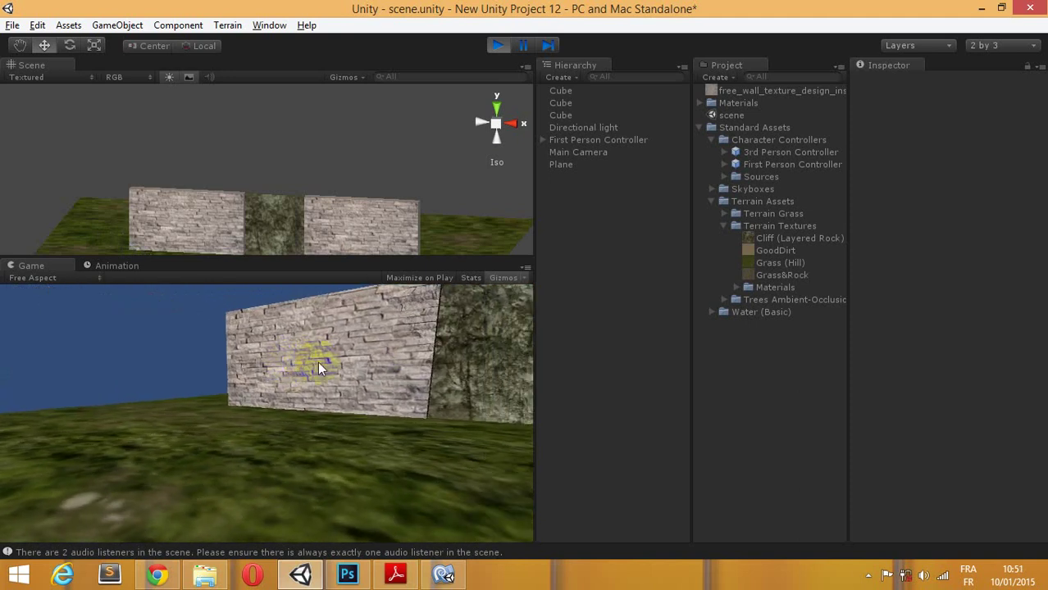
left_click(491, 51)
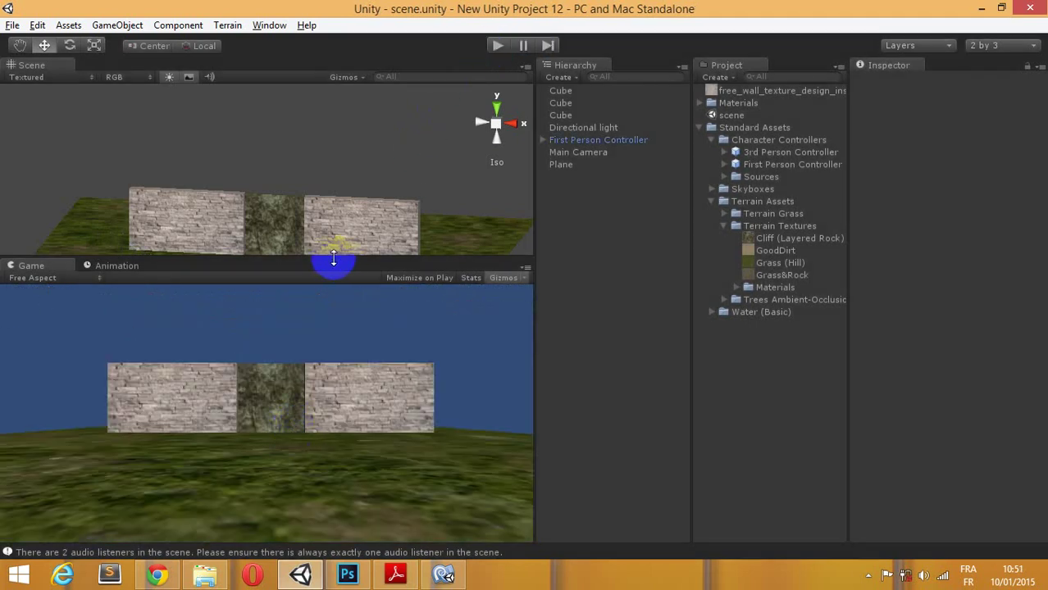
Step: Add a sphere to the scene via GameObject > Create Other > Sphere
left_click_drag(338, 256, 358, 343)
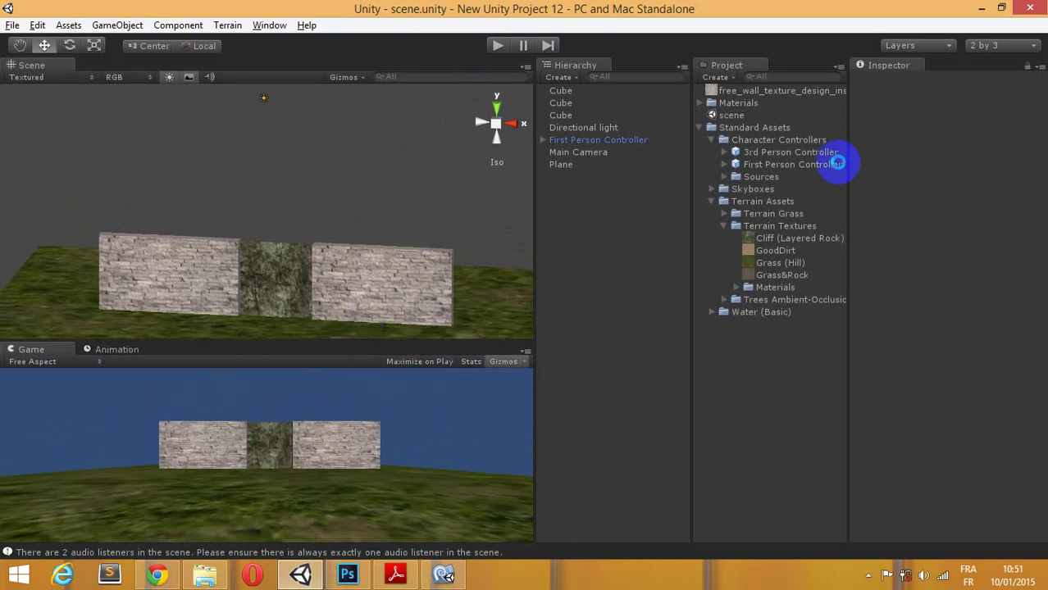
left_click_drag(236, 302, 196, 239, "alt")
left_click(178, 26)
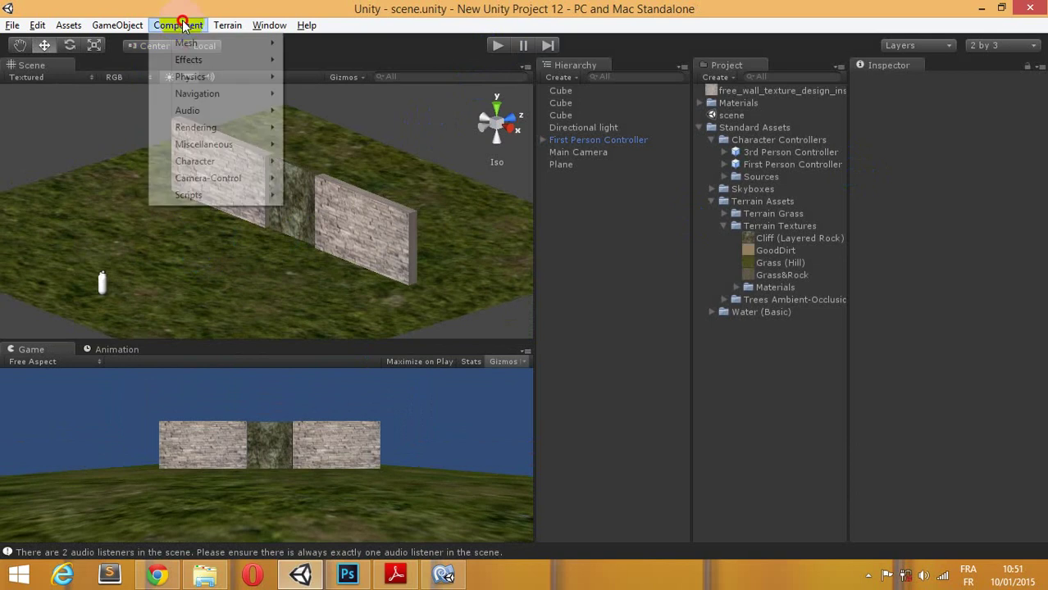
mouse_move(141, 23)
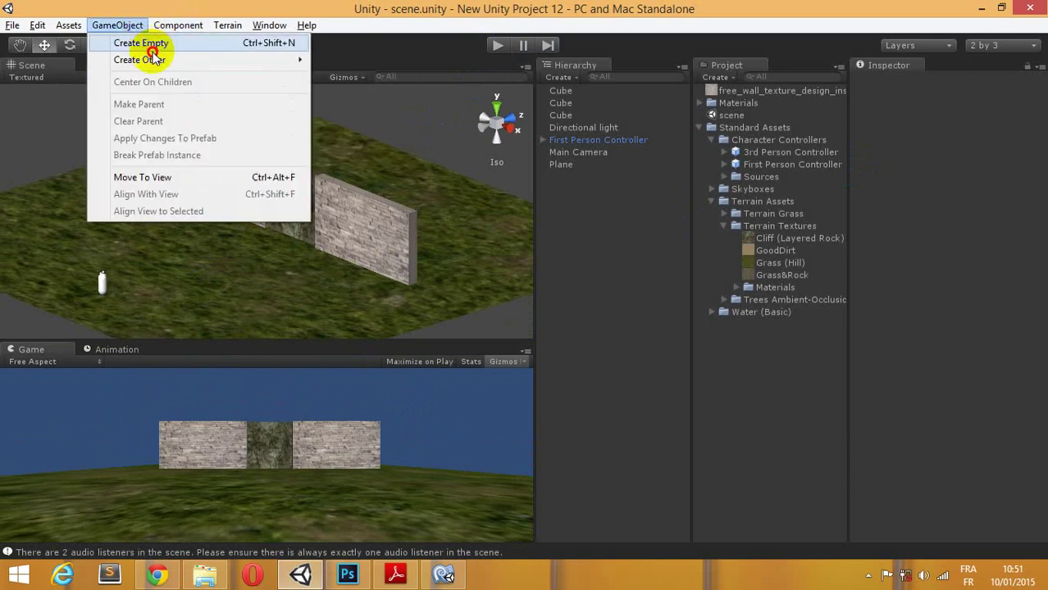
mouse_move(157, 59)
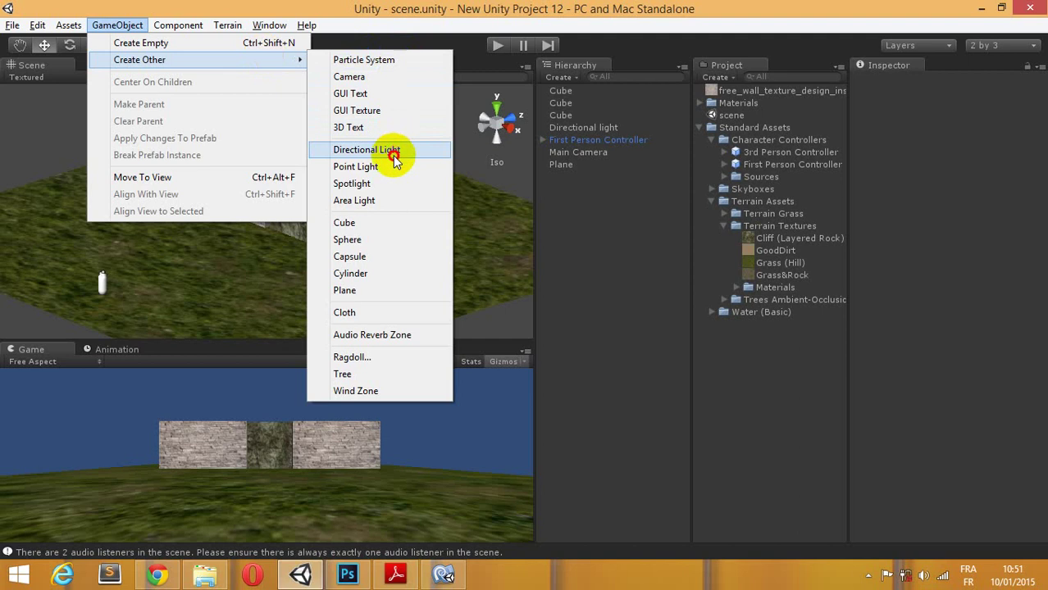
left_click(387, 239)
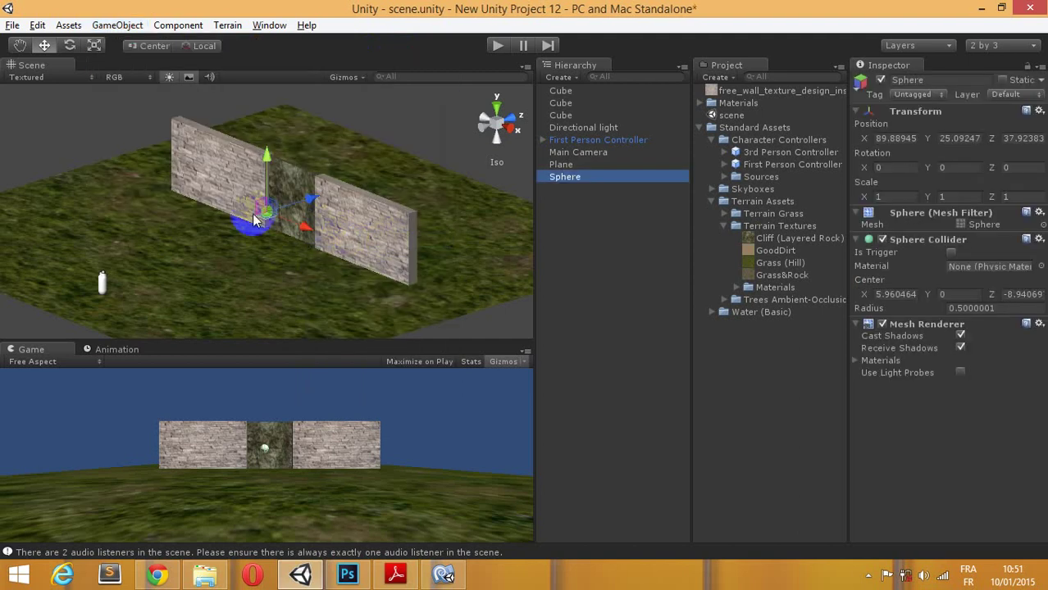
Step: Shrink the sphere to about 0.356 scale and move it across the grass to Z 23.88
left_click(94, 45)
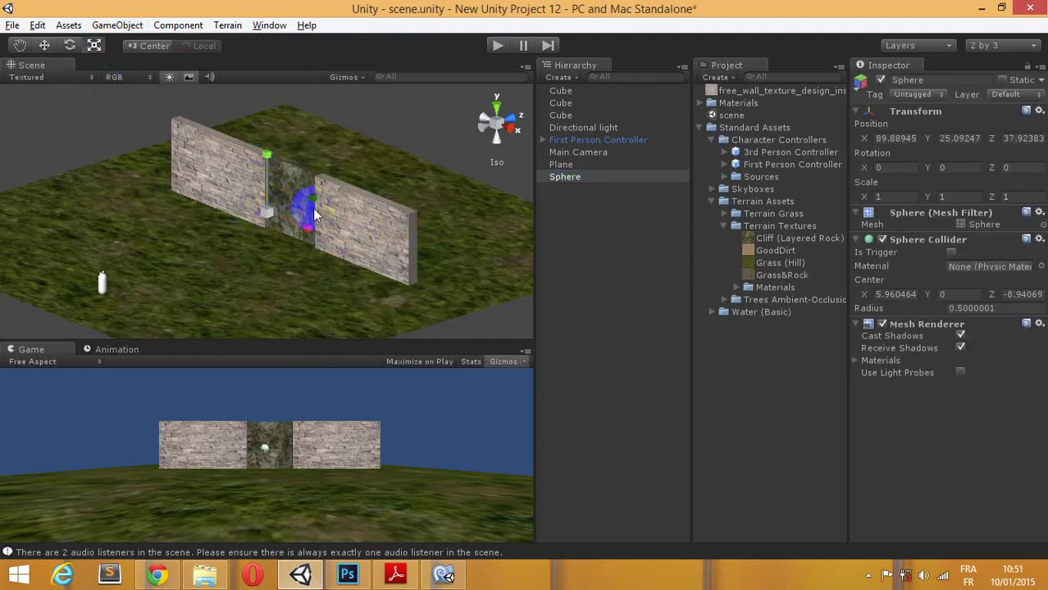
left_click_drag(266, 215, 227, 228)
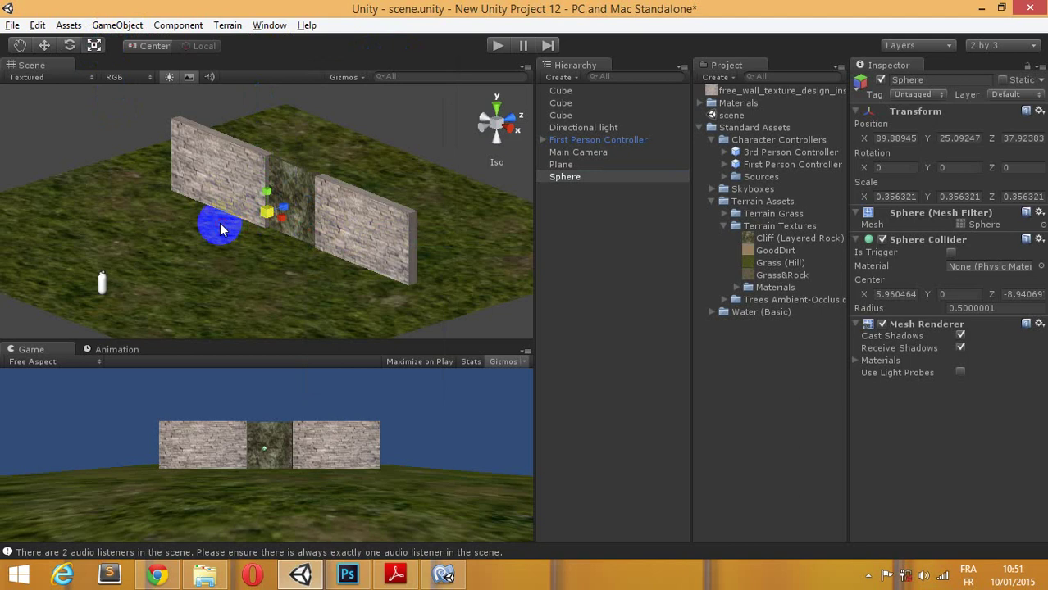
left_click(70, 98)
mouse_move(267, 215)
left_mouse_down()
mouse_move(231, 224)
mouse_move(308, 200)
mouse_move(199, 227)
left_mouse_up()
left_click(44, 45)
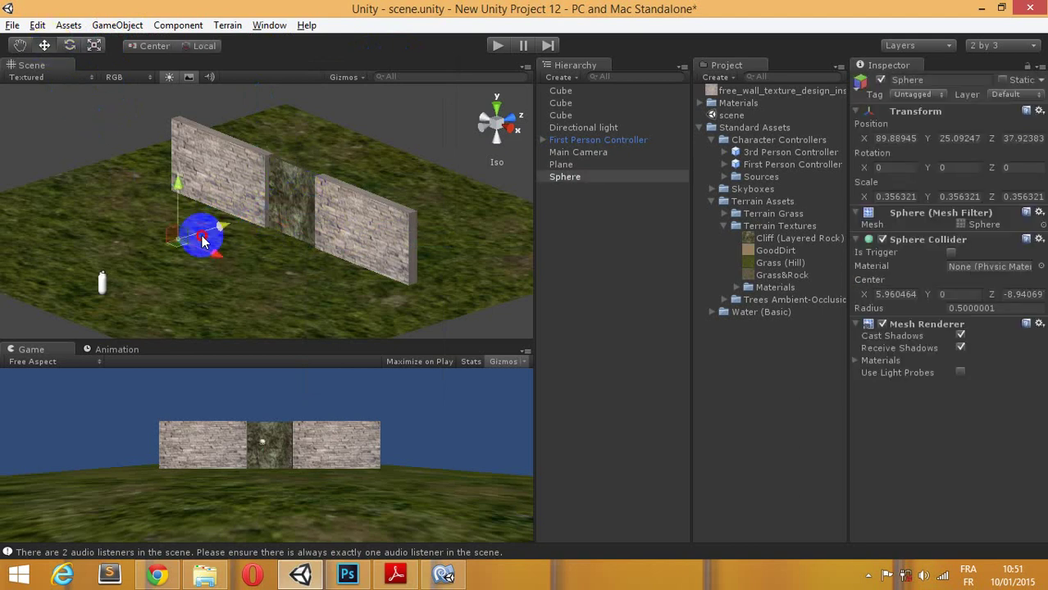
left_click(41, 121)
left_click_drag(40, 121, 71, 191, "alt")
Step: Rename the small Sphere in the Hierarchy to 'cartoucha'
left_click(105, 218)
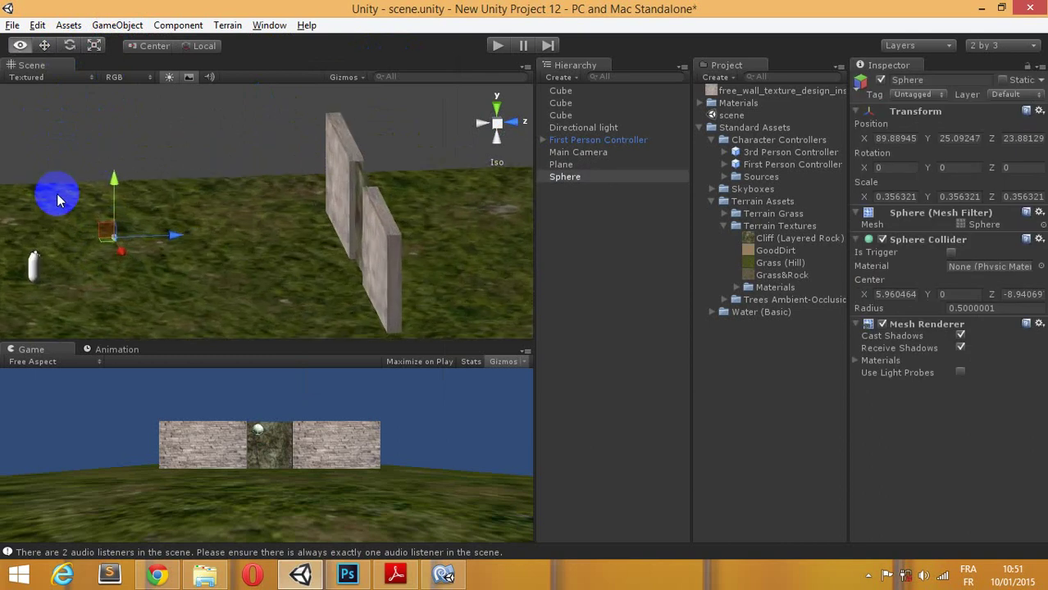
middle_click_drag(71, 192, 142, 152)
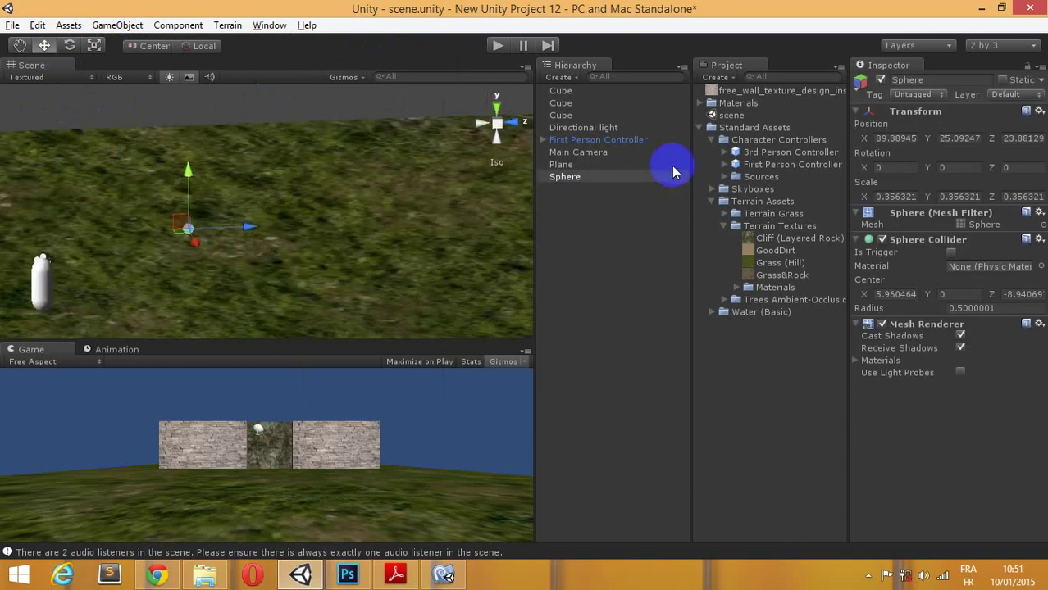
right_click(562, 178)
left_click(593, 245)
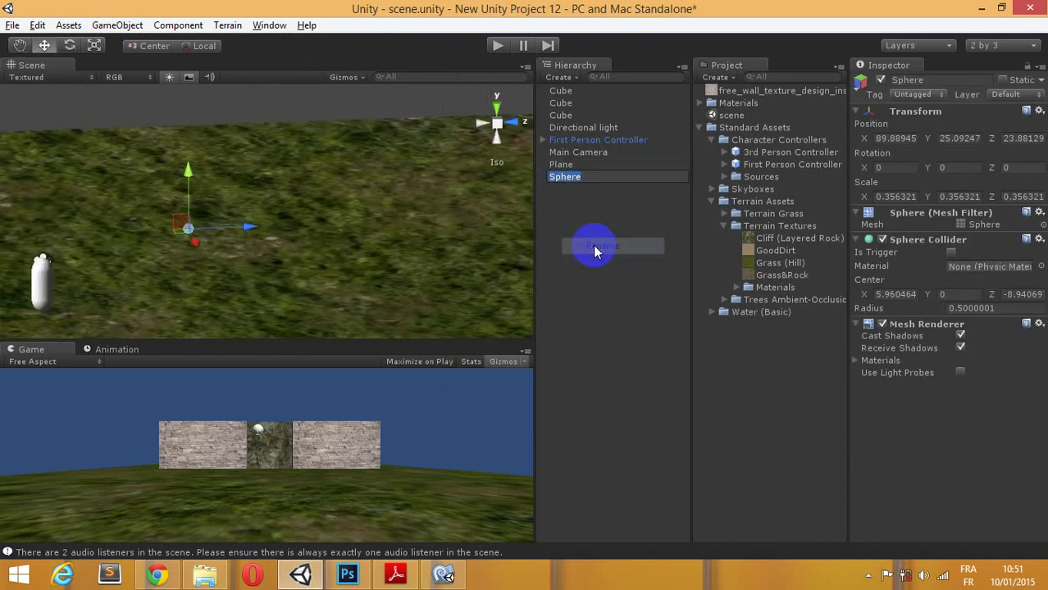
type("cart")
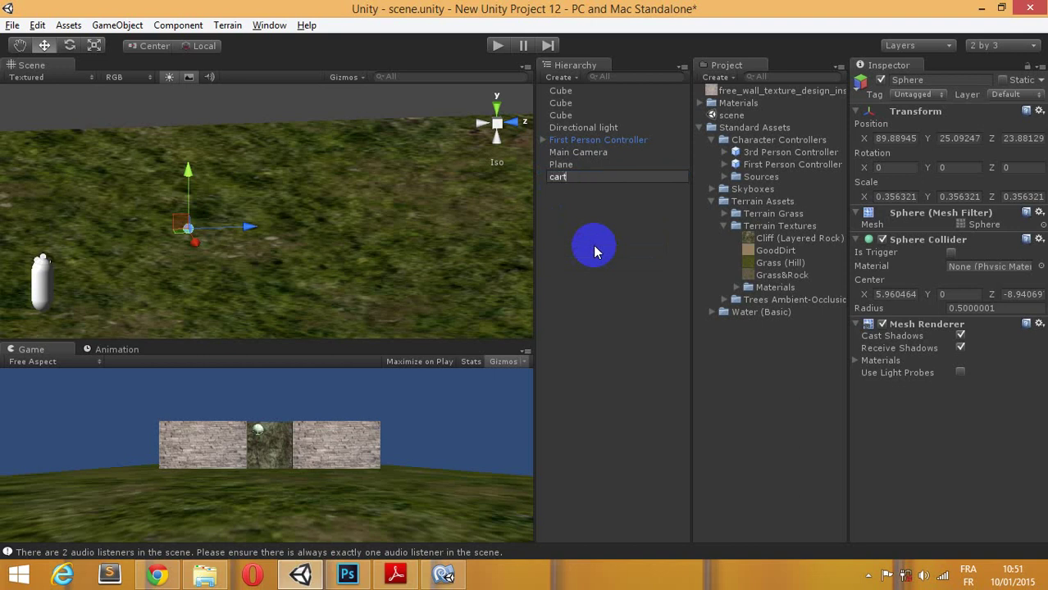
type("ou")
type("c")
type("ha")
key("Return")
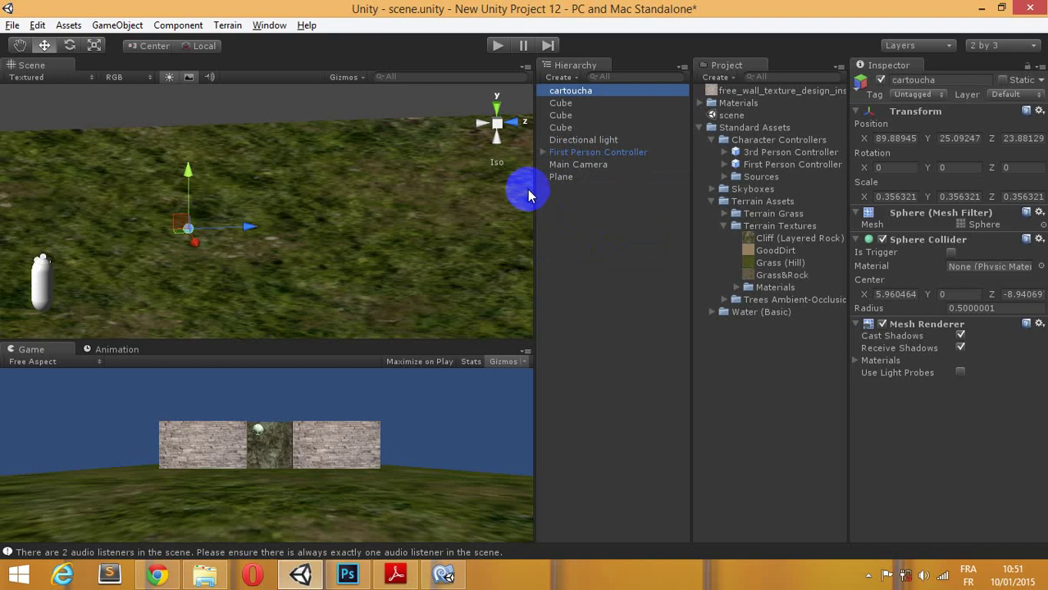
Step: Create a new JavaScript asset named 'tire' in the Project panel
right_click(745, 348)
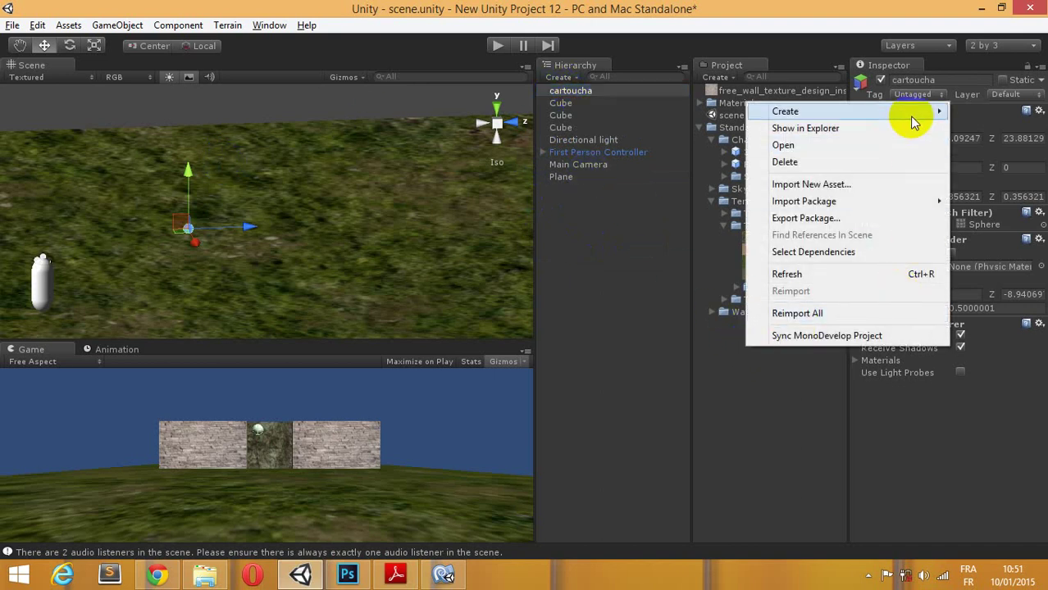
mouse_move(760, 111)
left_click(648, 141)
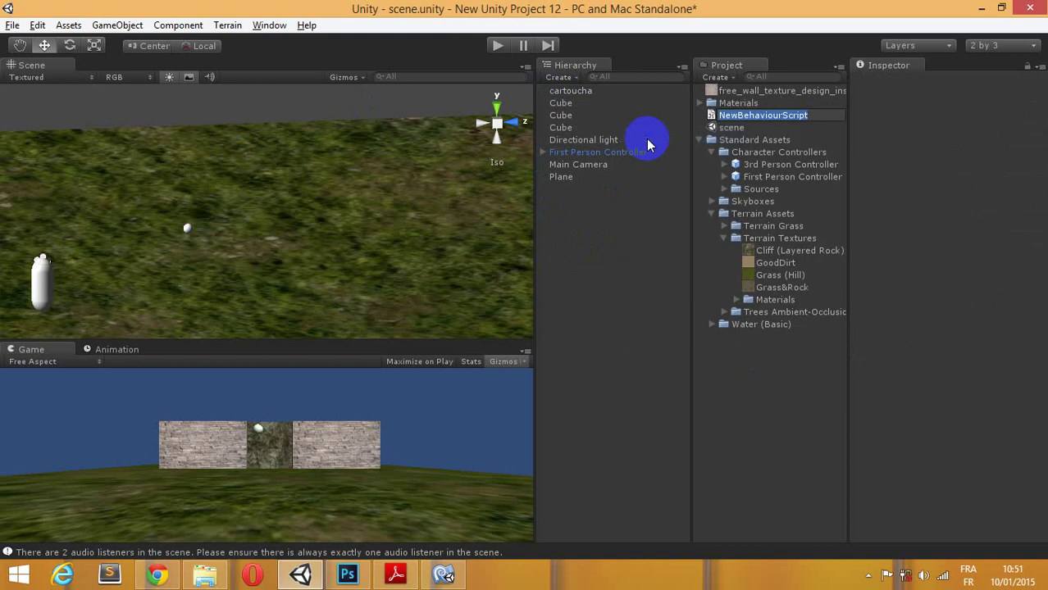
type("ball")
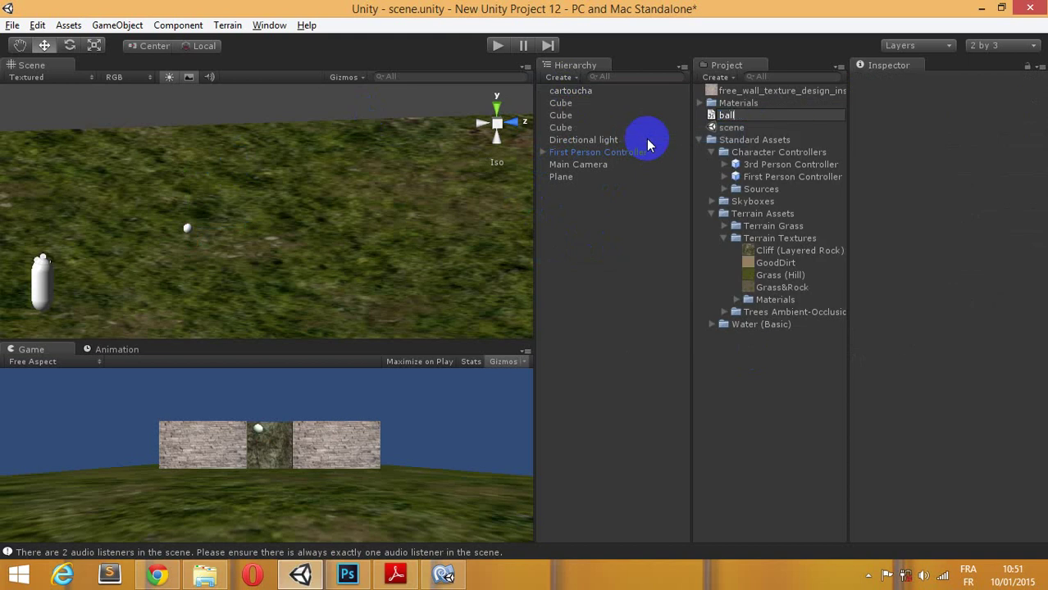
key("BackSpace")
key("BackSpace")
key("BackSpace")
type("ti")
type("re")
key("Return")
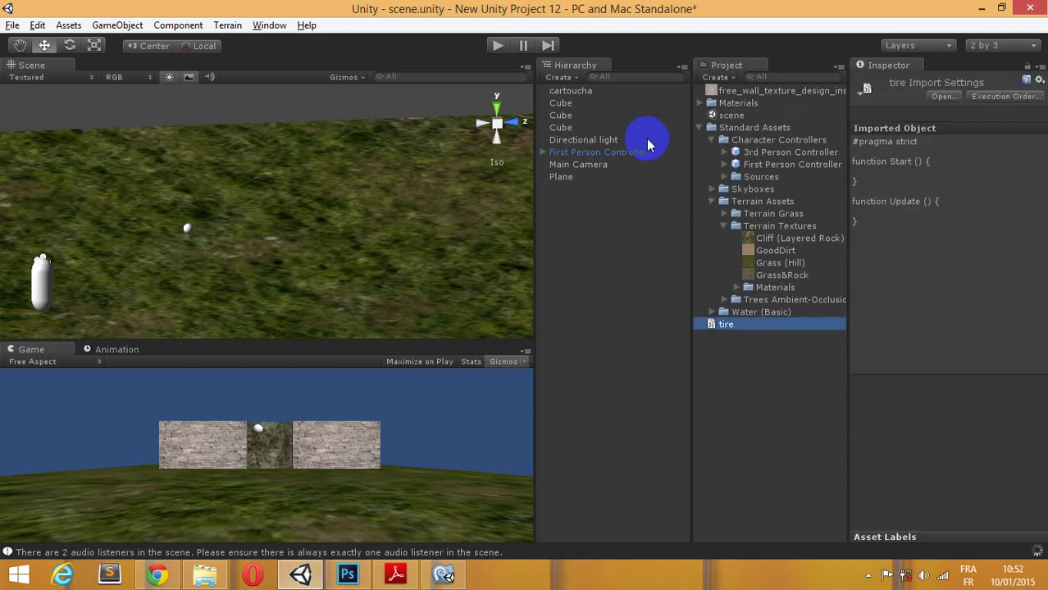
Step: Snap the Texture folder to the right half and open tire.js in Sublime Text
left_click(205, 576)
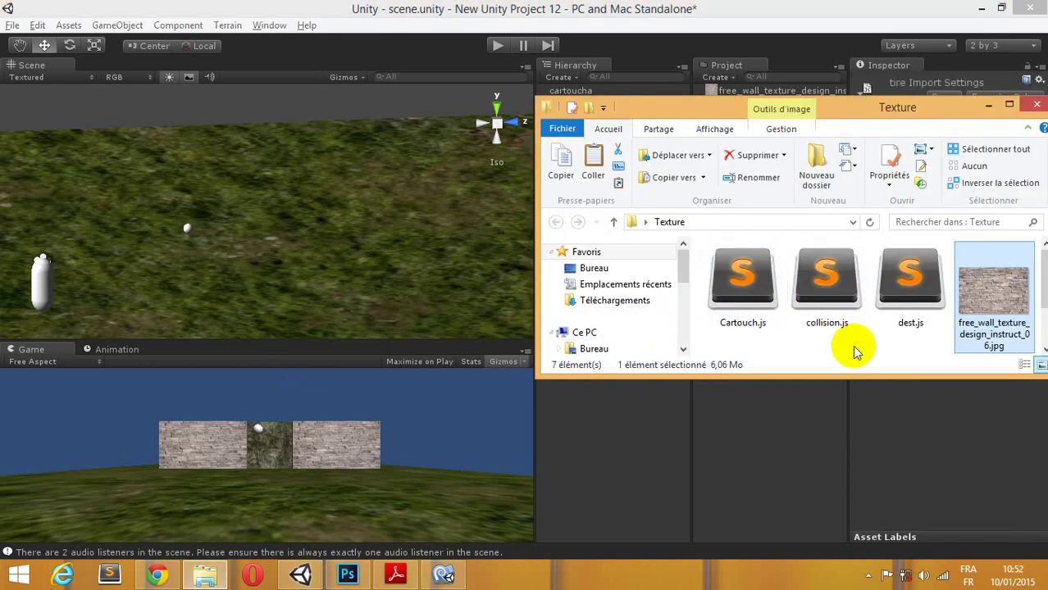
left_click_drag(910, 108, 1045, 279)
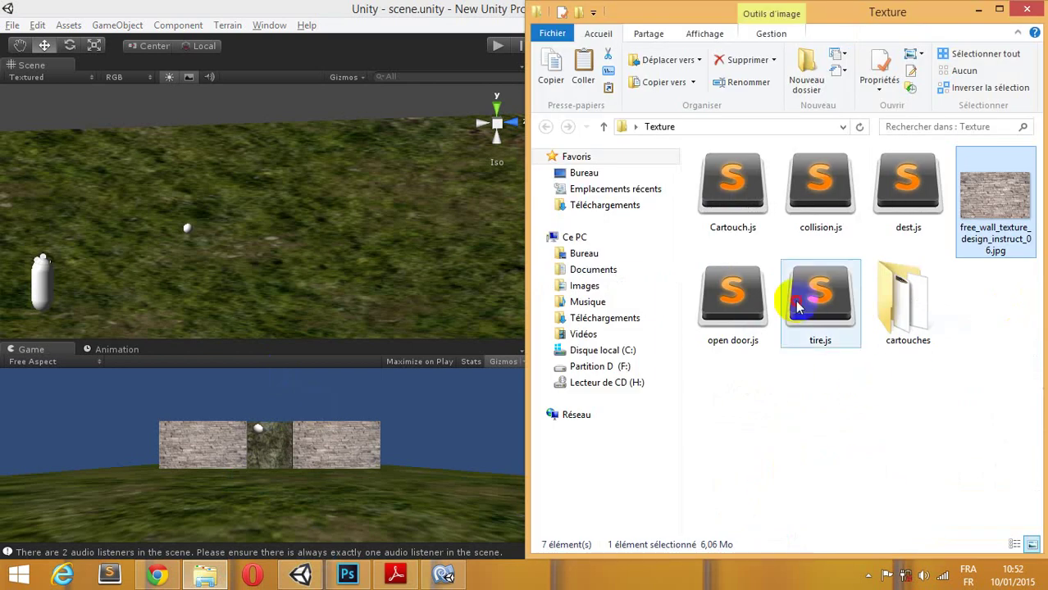
left_click(804, 296)
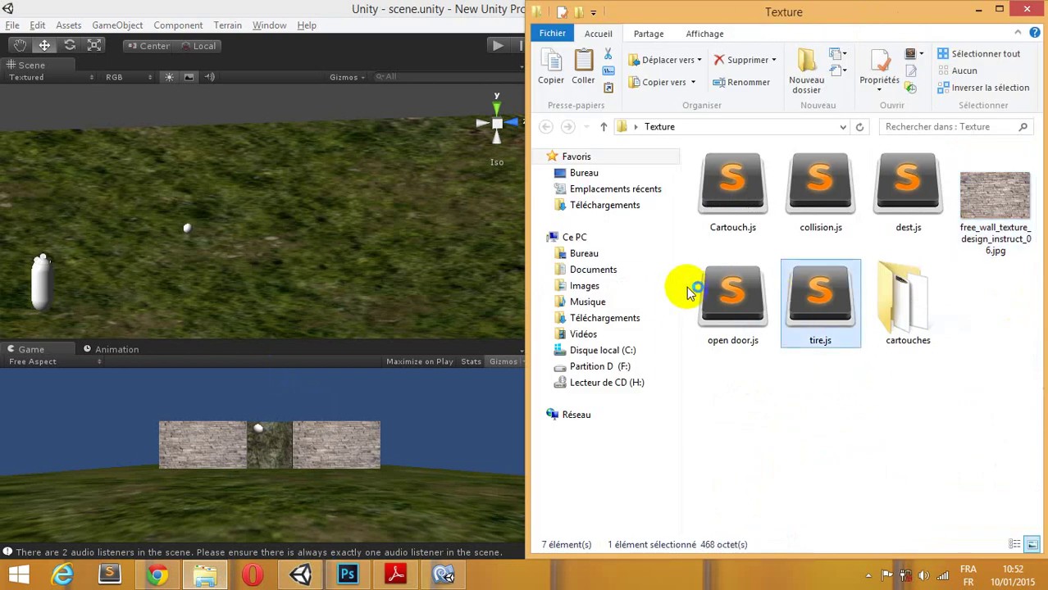
key("Return")
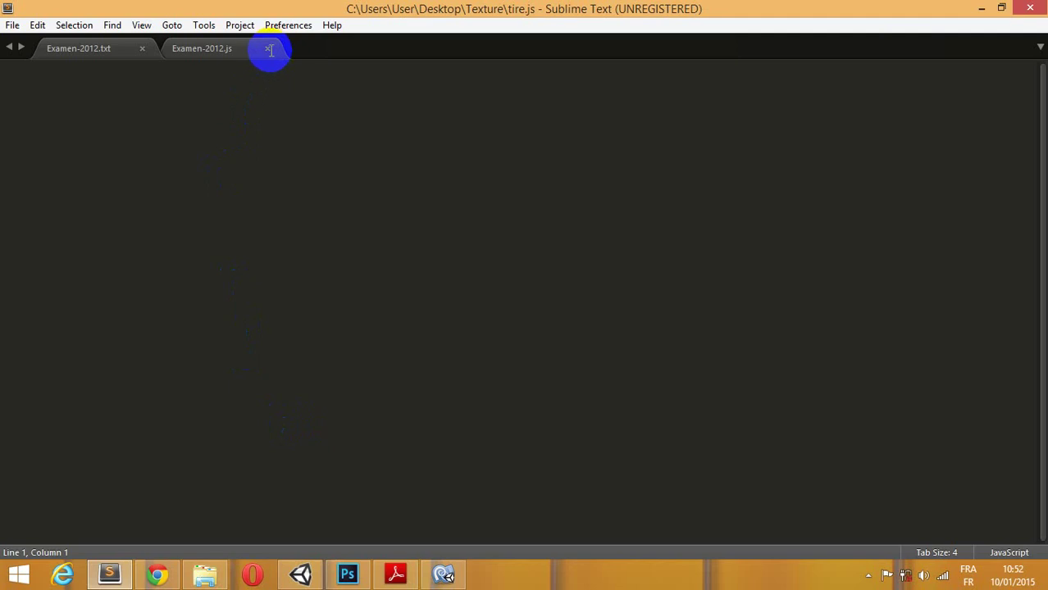
Step: Close the Examen-2012 tabs and copy the entire 27-line tire.js script
left_click(140, 49)
left_click(141, 48)
key("ctrl+a")
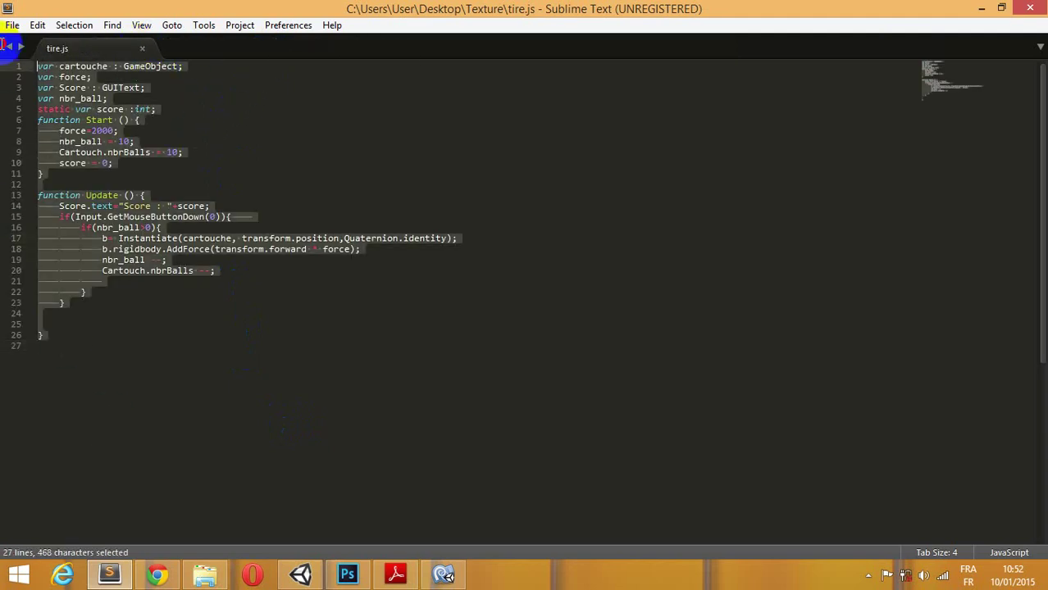
key("ctrl+c")
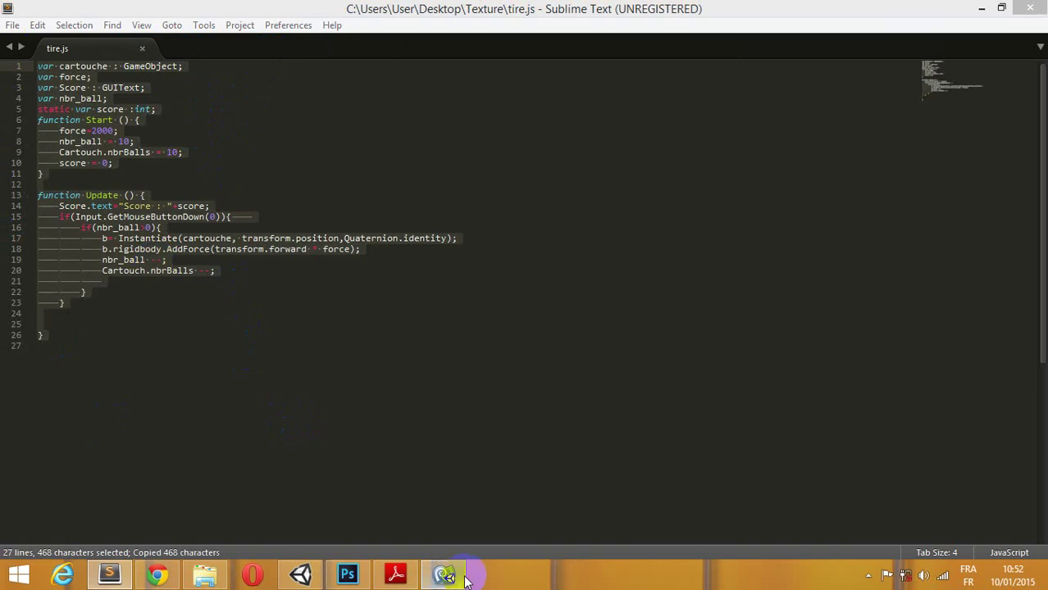
left_click(443, 574)
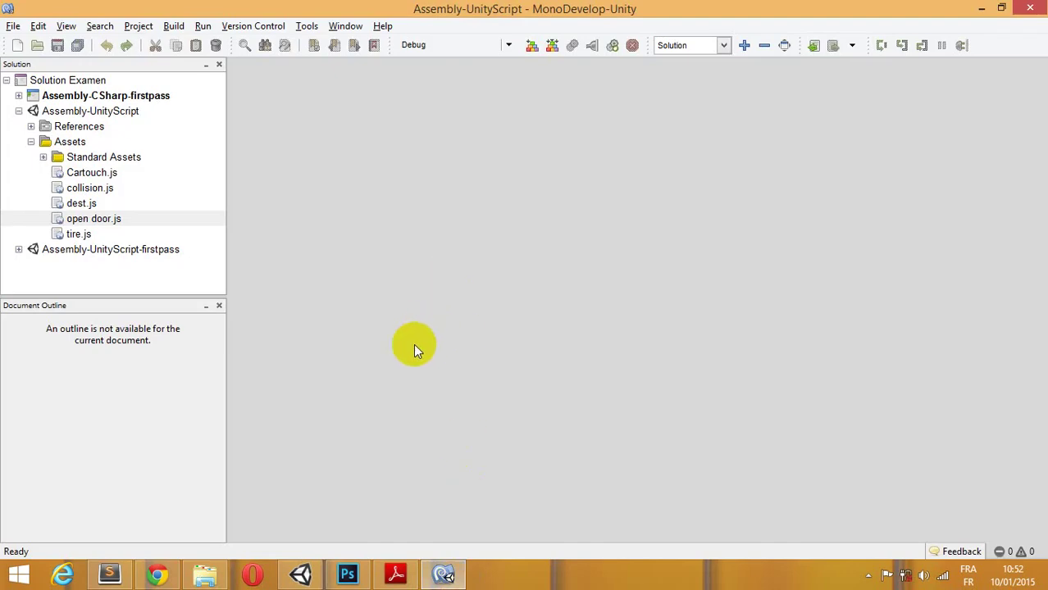
Step: Replace tire.js contents in MonoDevelop with the copied shooting script and save
left_click(300, 575)
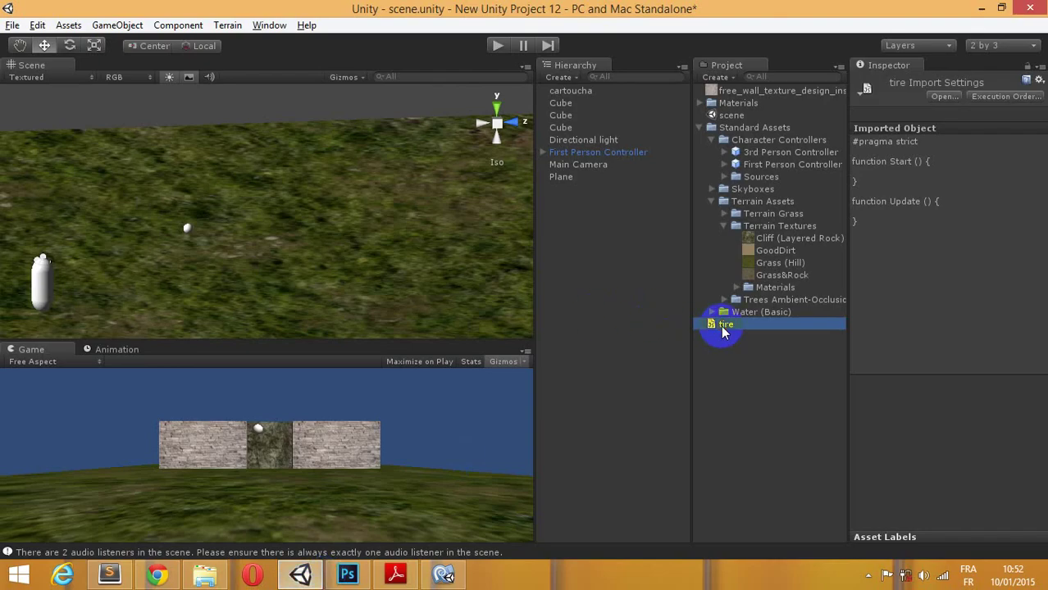
mouse_move(441, 579)
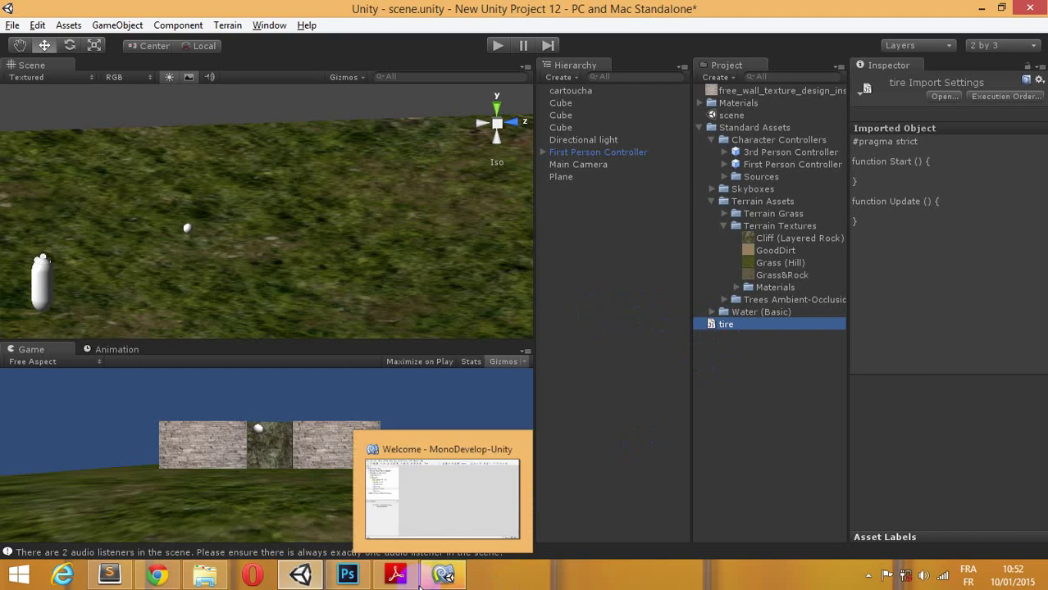
left_click(441, 579)
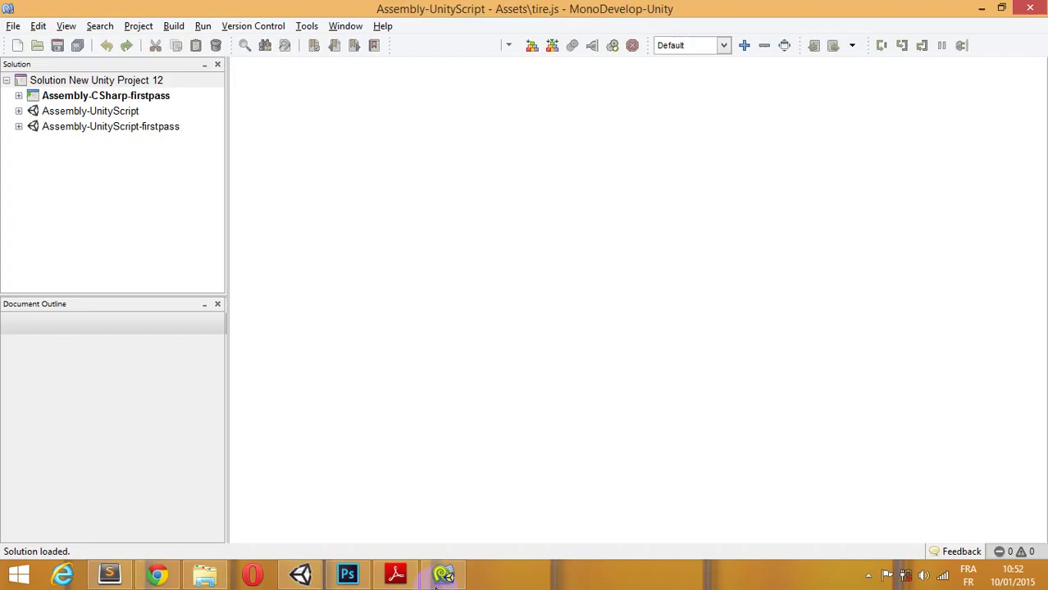
key("ctrl+a")
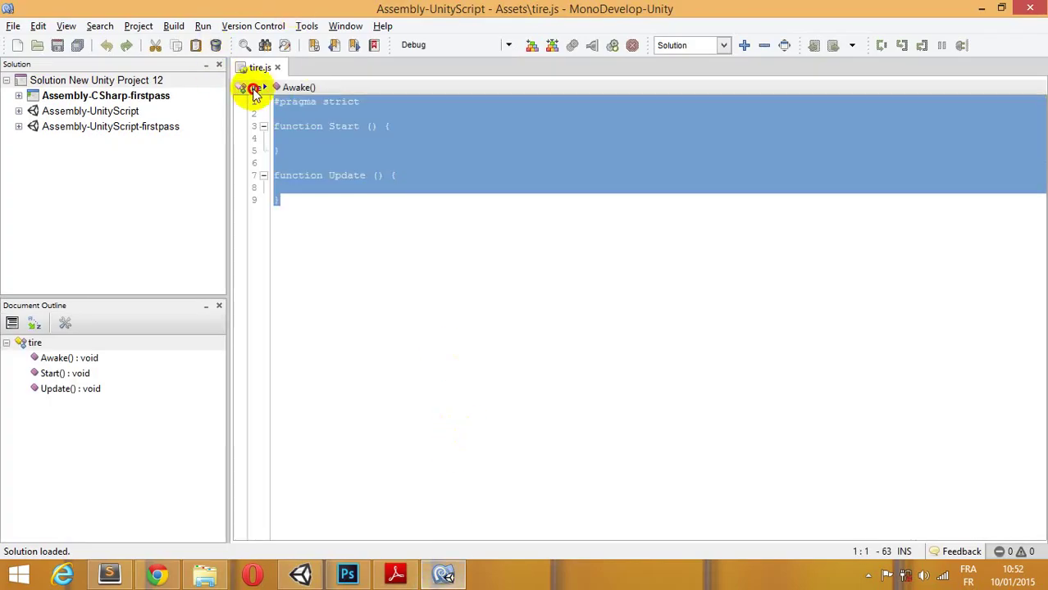
key("ctrl+v")
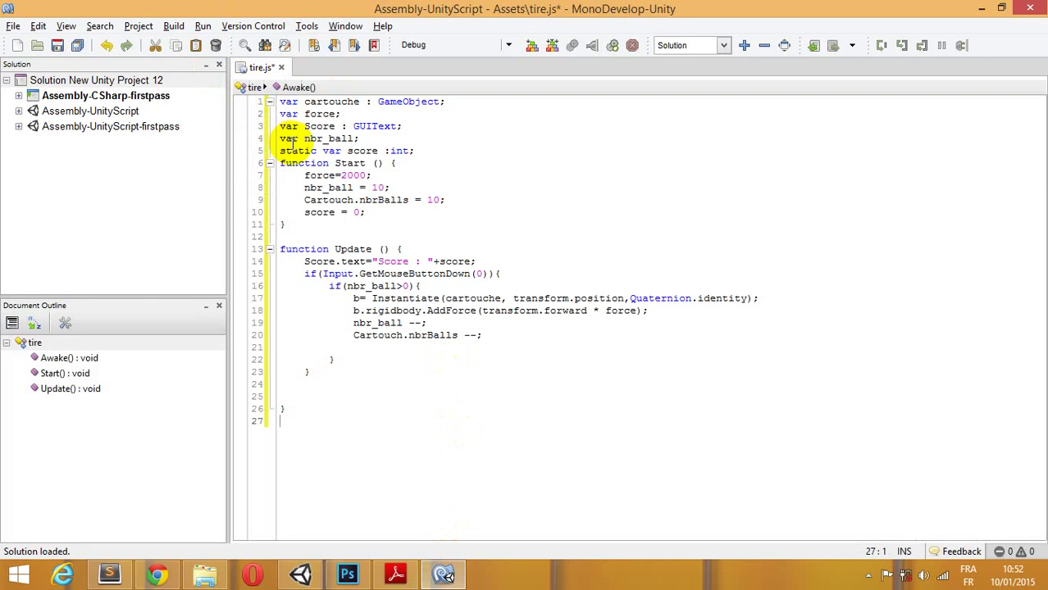
key("ctrl+s")
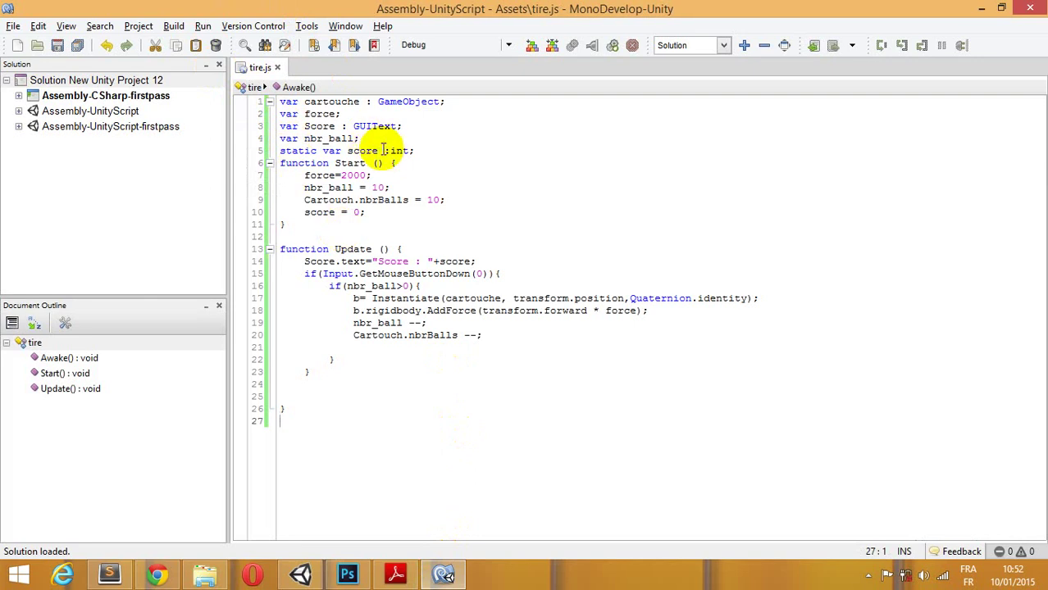
Step: Insert a blank line after the variable declarations, save tire.js again, and return to Unity
left_click(426, 150)
key("Return")
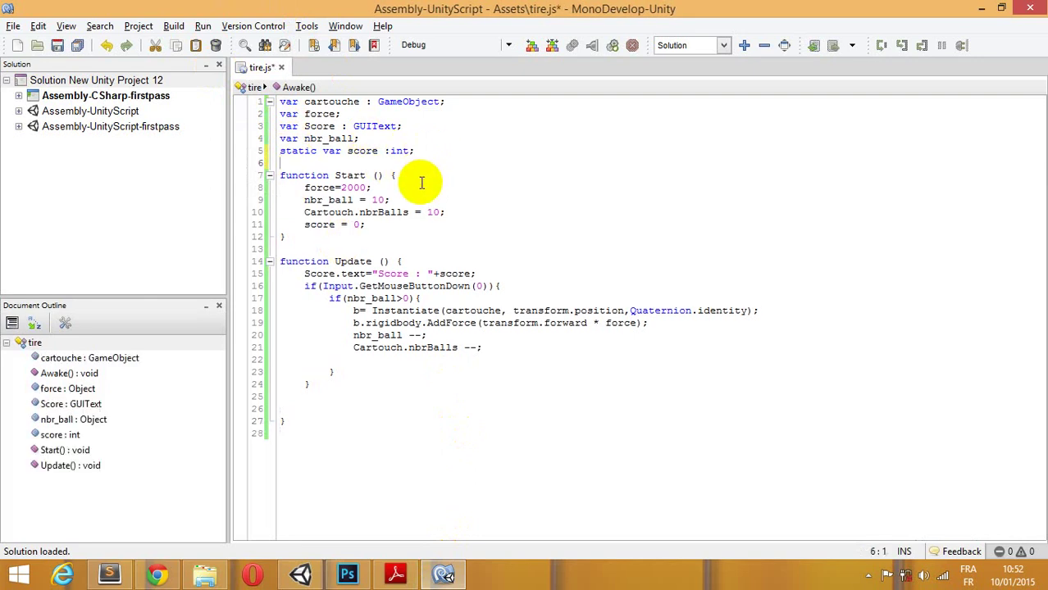
key("ctrl+s")
left_click(402, 102)
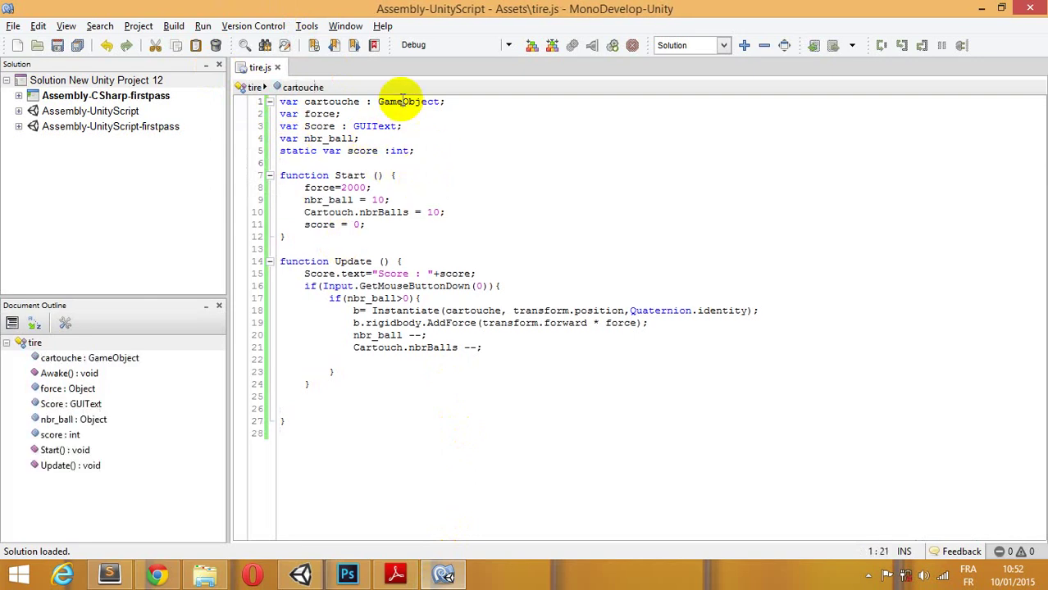
left_click(347, 150)
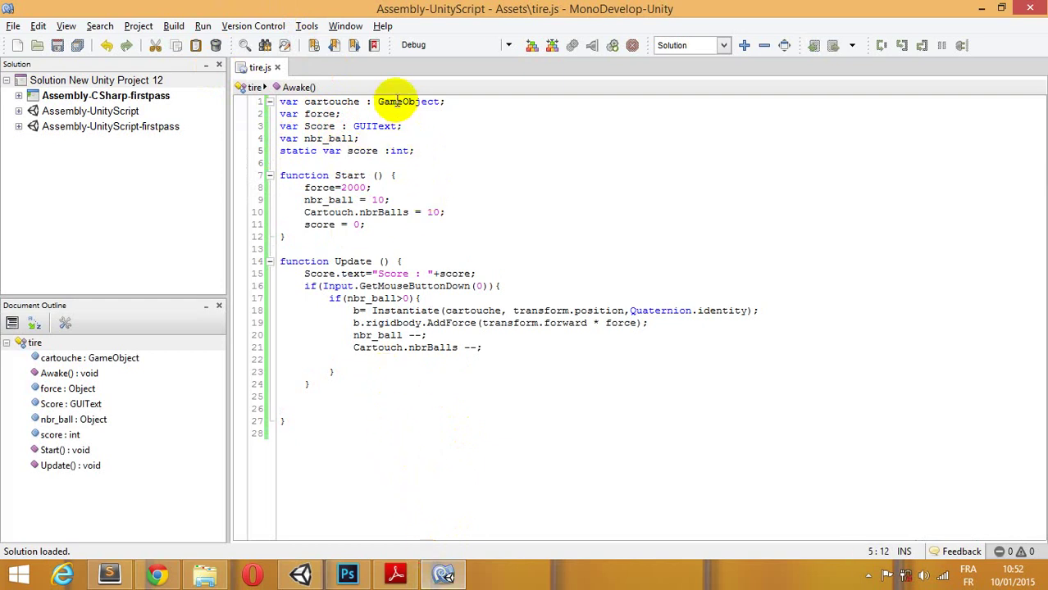
left_click(453, 577)
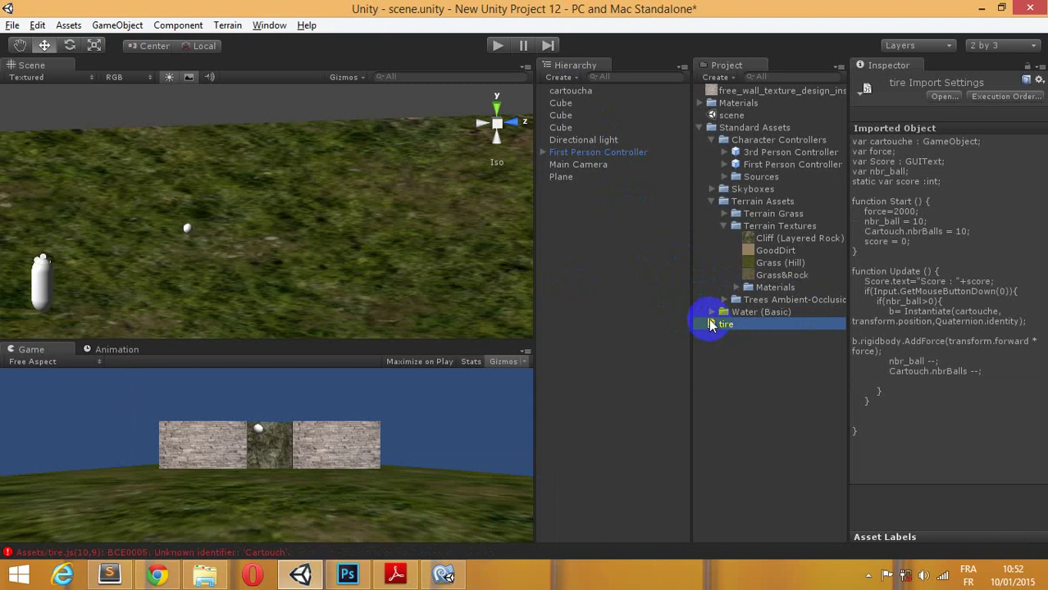
Step: Drag the tire script onto Main Camera under First Person Controller and inspect its components
left_click(541, 151)
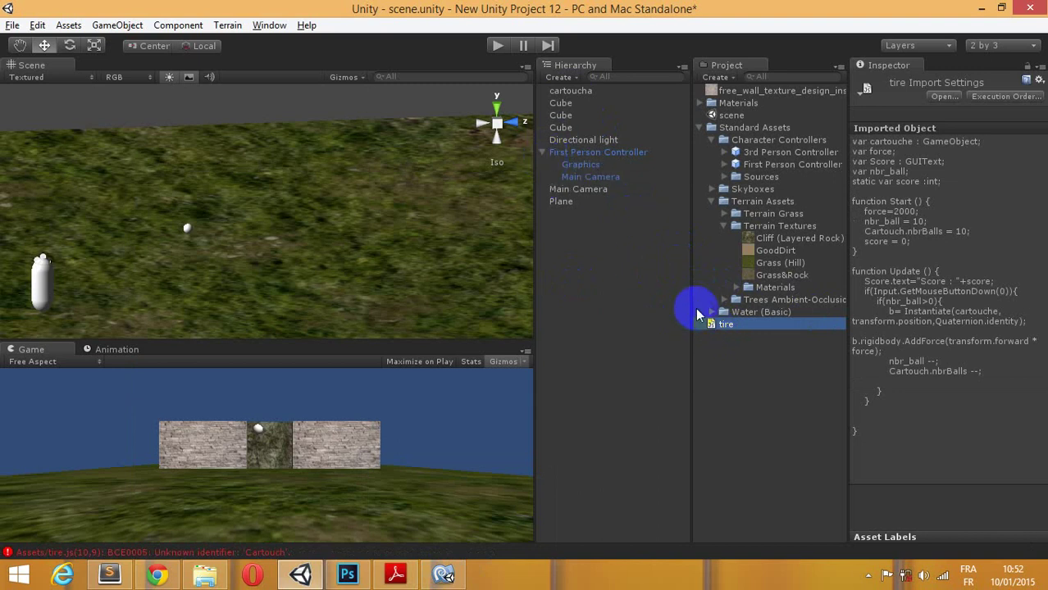
left_click_drag(711, 328, 604, 182)
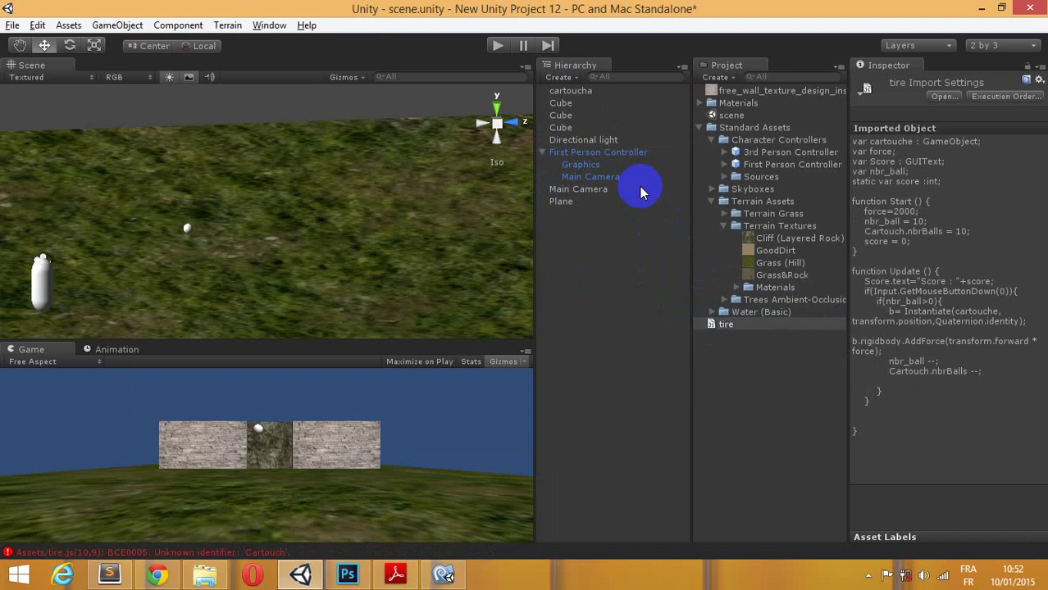
left_click(611, 179)
scroll(885, 410, "down", 3)
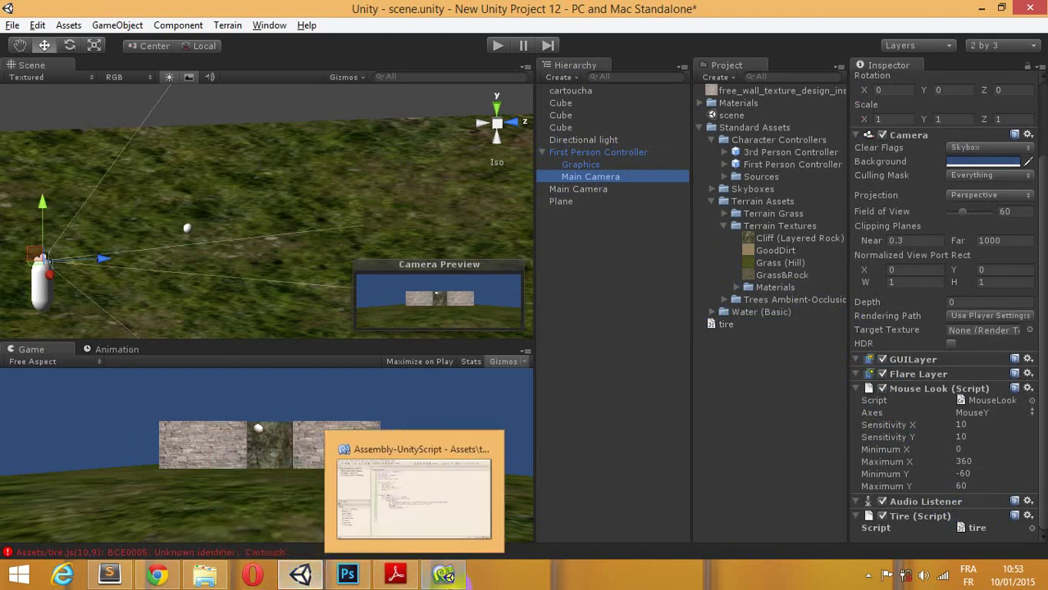
left_click(444, 574)
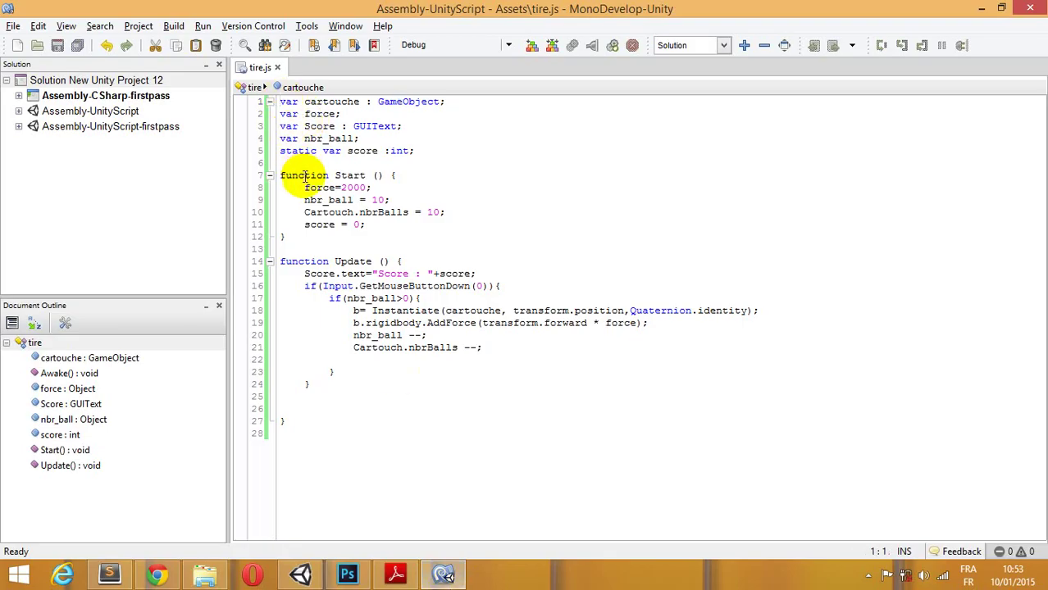
left_click(442, 568)
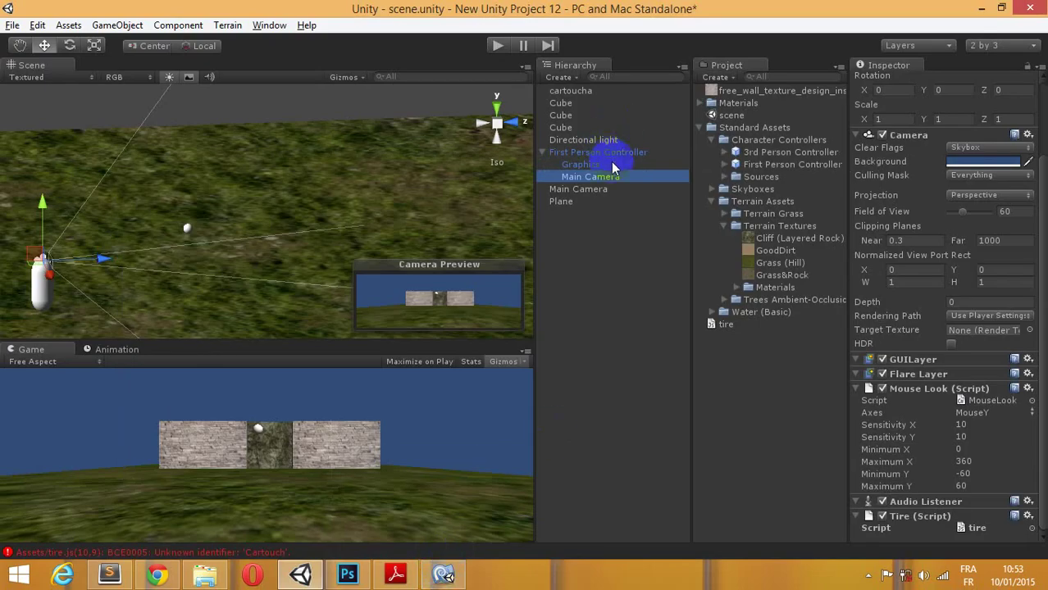
Step: Read the 'Cartouch' errors in the Console, clear the audio-listener warning, and return to tire.js in MonoDevelop
left_click(259, 555)
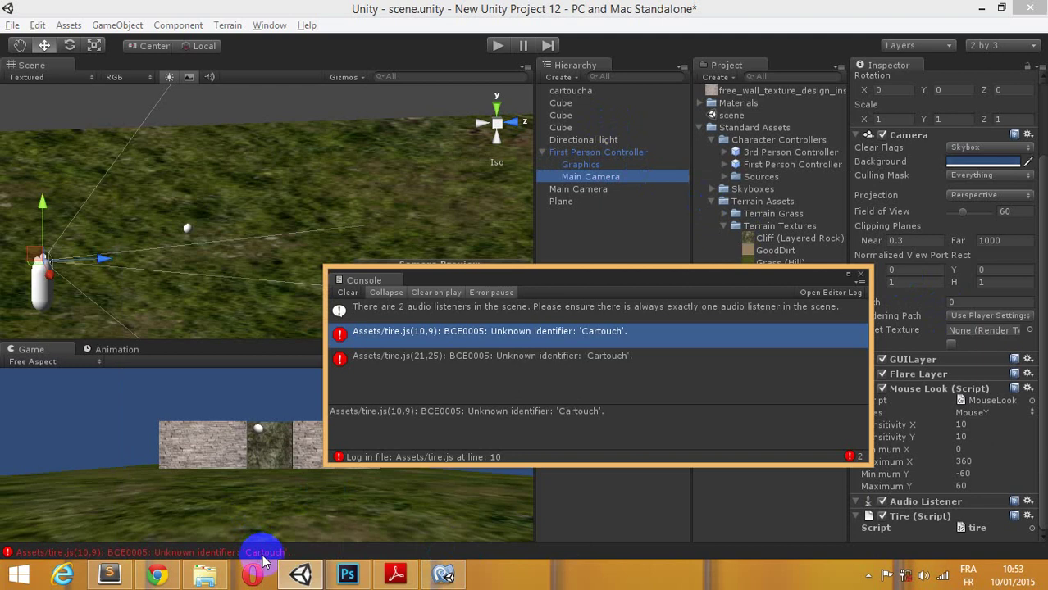
left_click(642, 8)
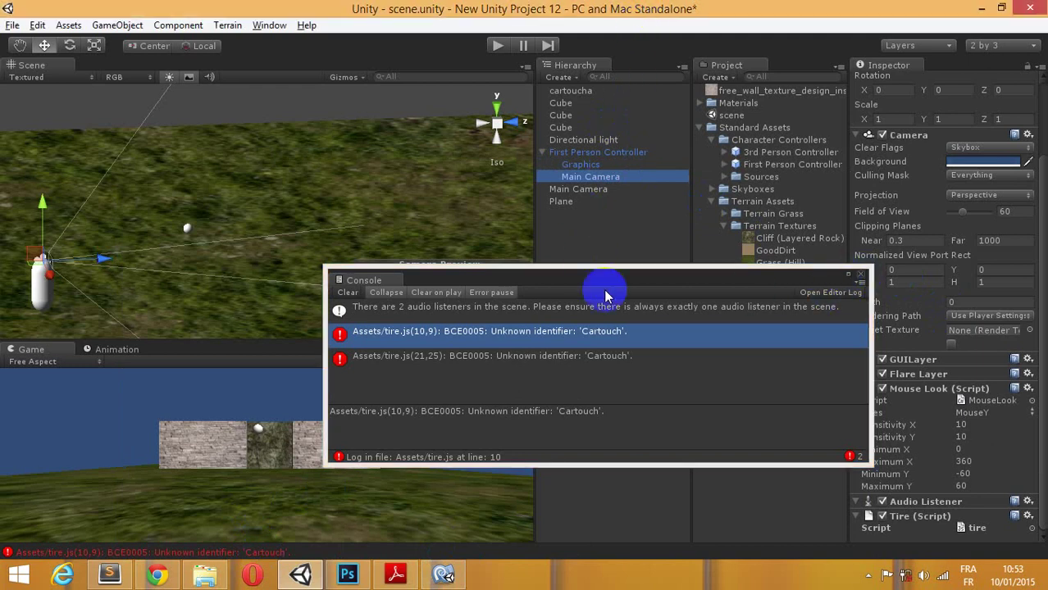
left_click(348, 292)
left_click(348, 292)
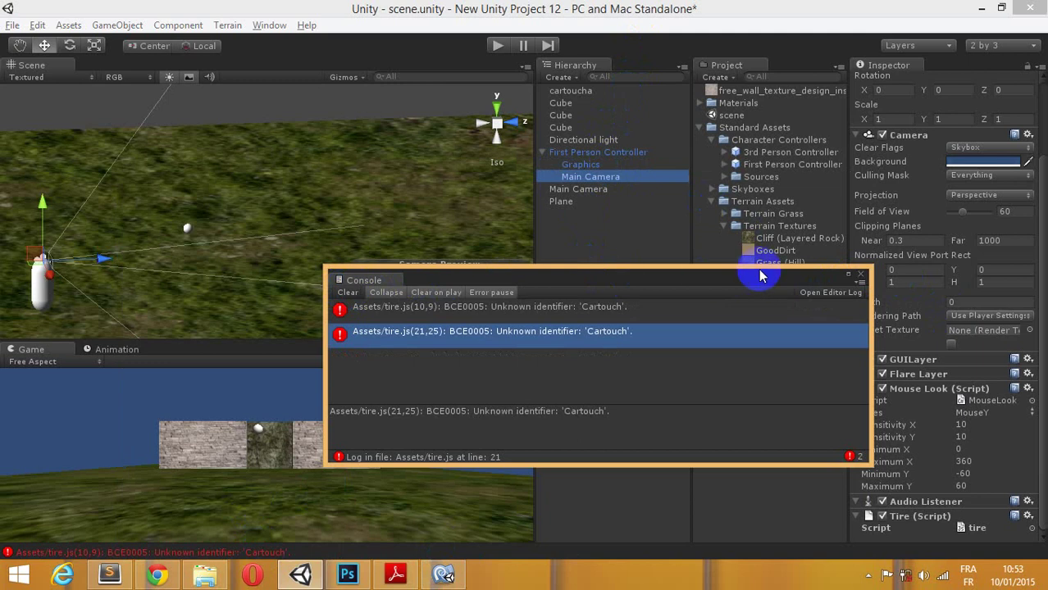
left_click(865, 280)
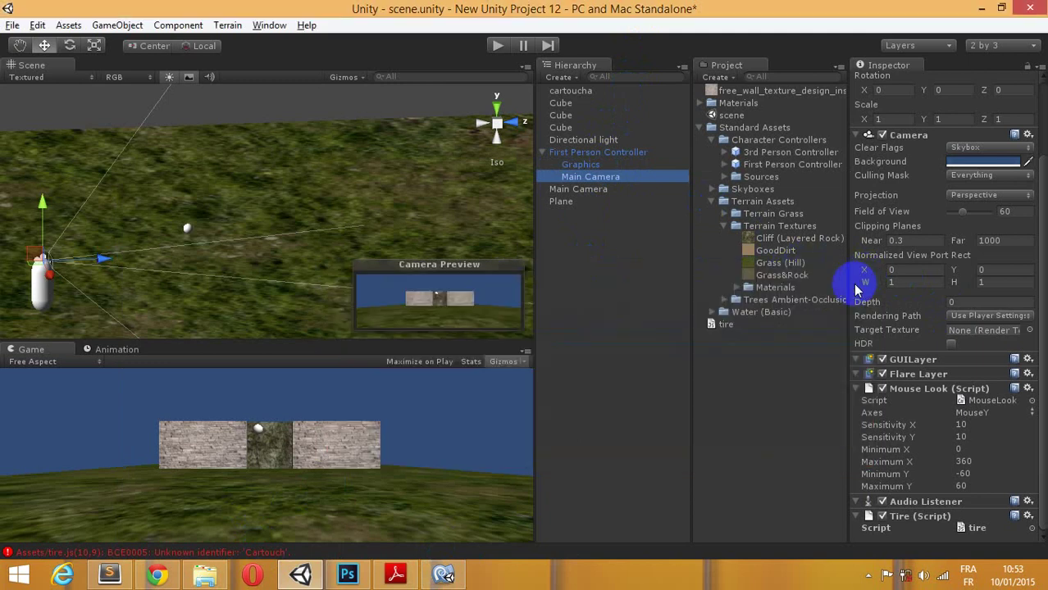
left_click(447, 574)
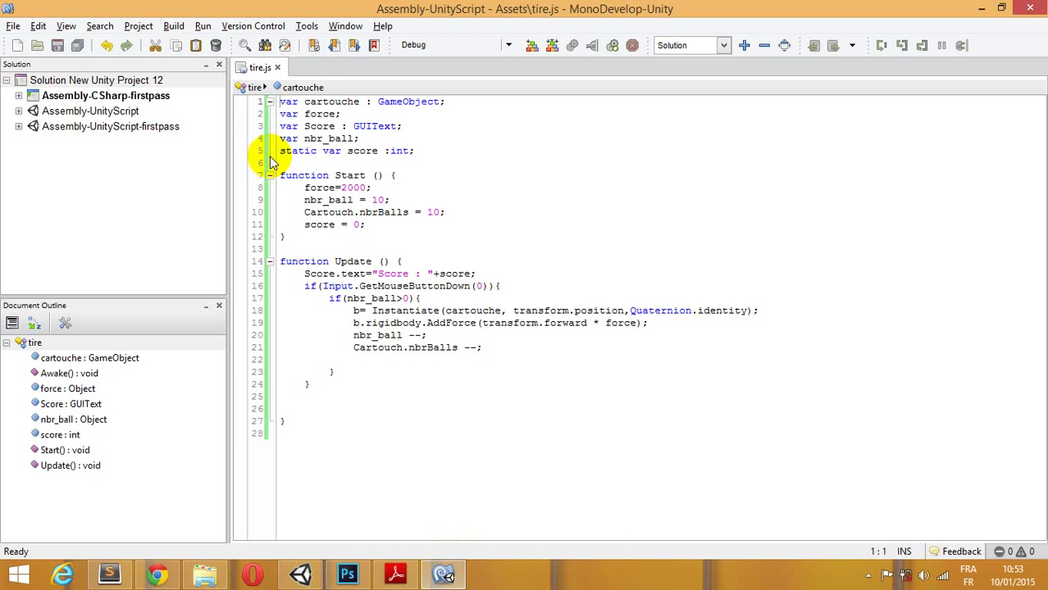
Step: Return to the Unity editor, leaving tire.js unchanged
left_click(446, 578)
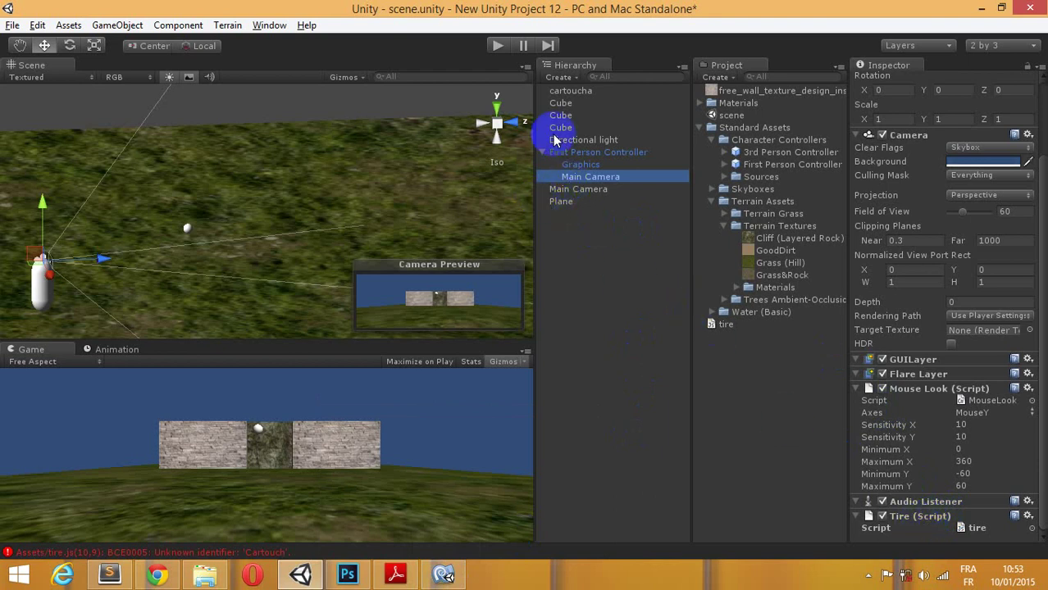
Step: Make cartoucha a prefab by dragging it into the Project panel, then select Main Camera
left_click_drag(566, 90, 746, 375)
left_click(571, 162)
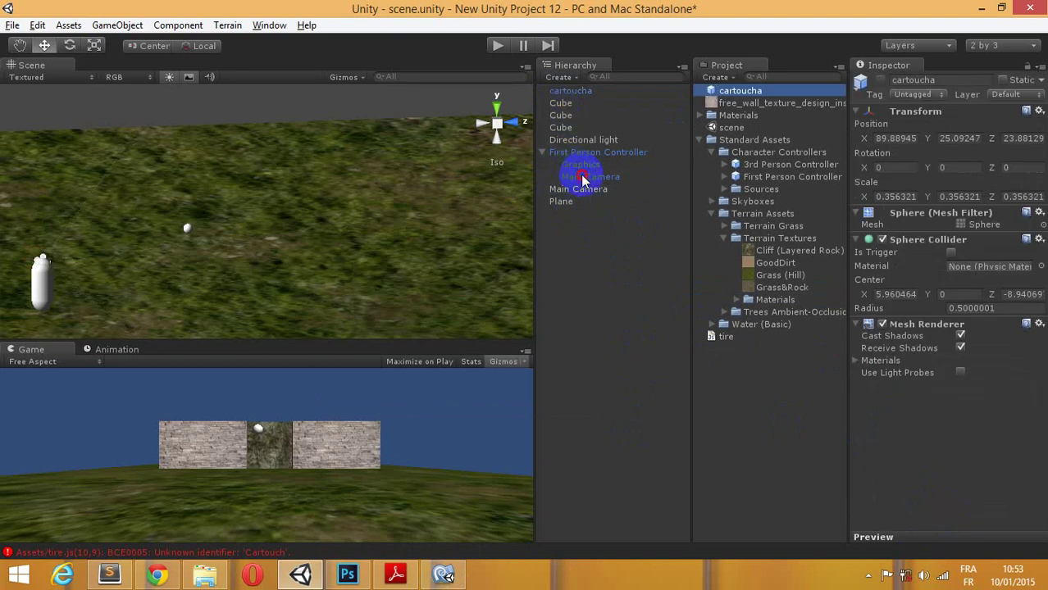
left_click(583, 177)
scroll(1004, 418, "down", 3)
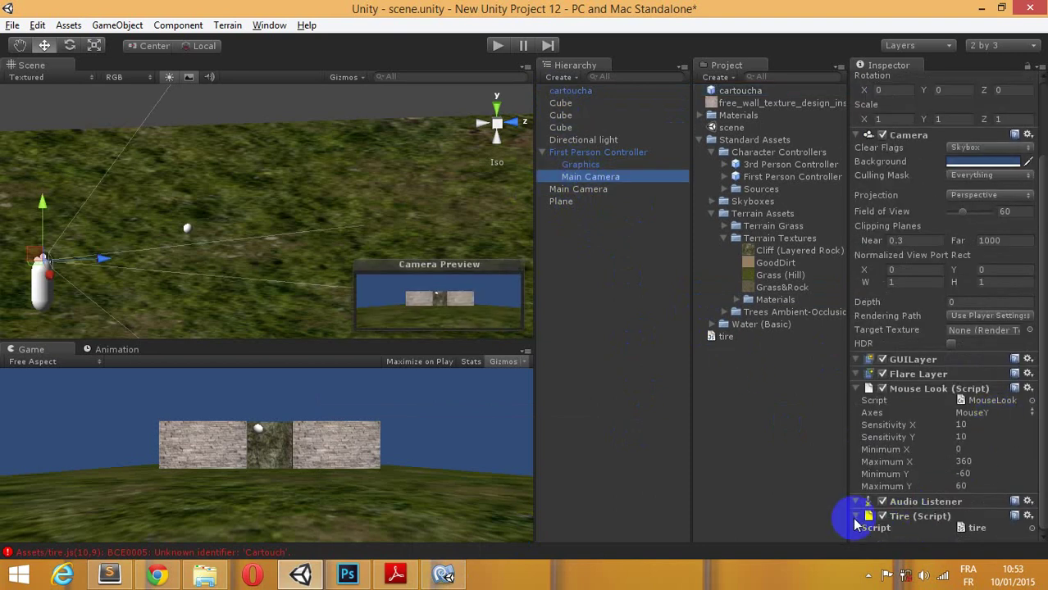
Step: Check the Tire (Script) component on Main Camera and view the script's source code
left_click(856, 520)
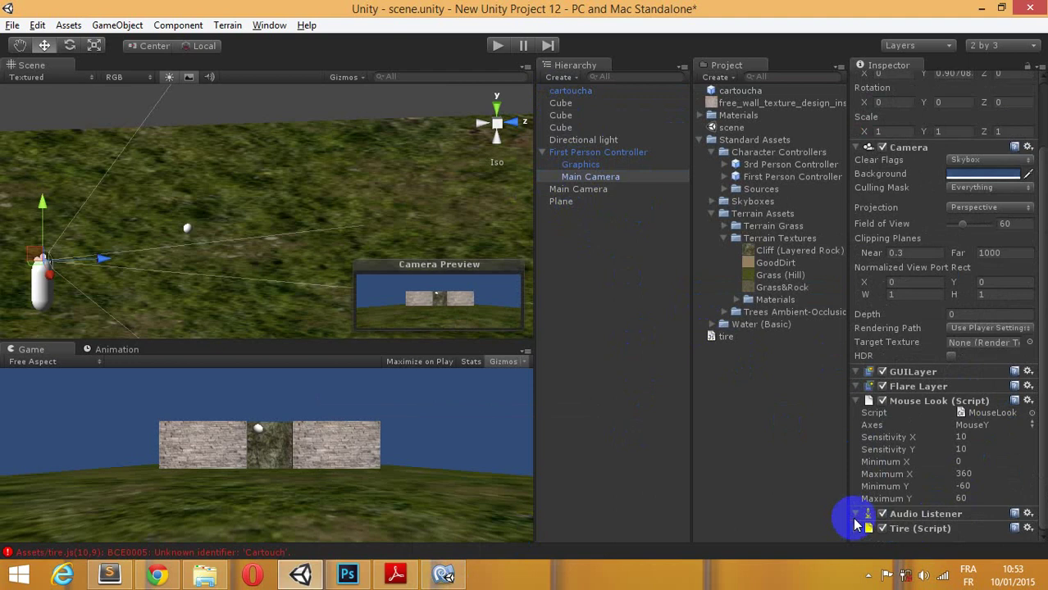
left_click(856, 529)
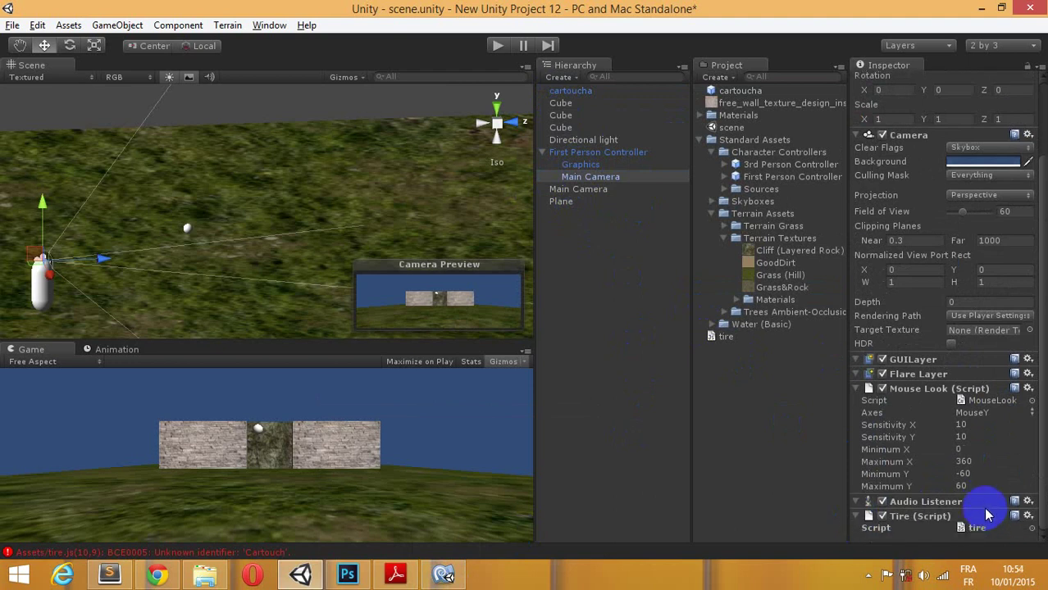
scroll(984, 508, "up", 2)
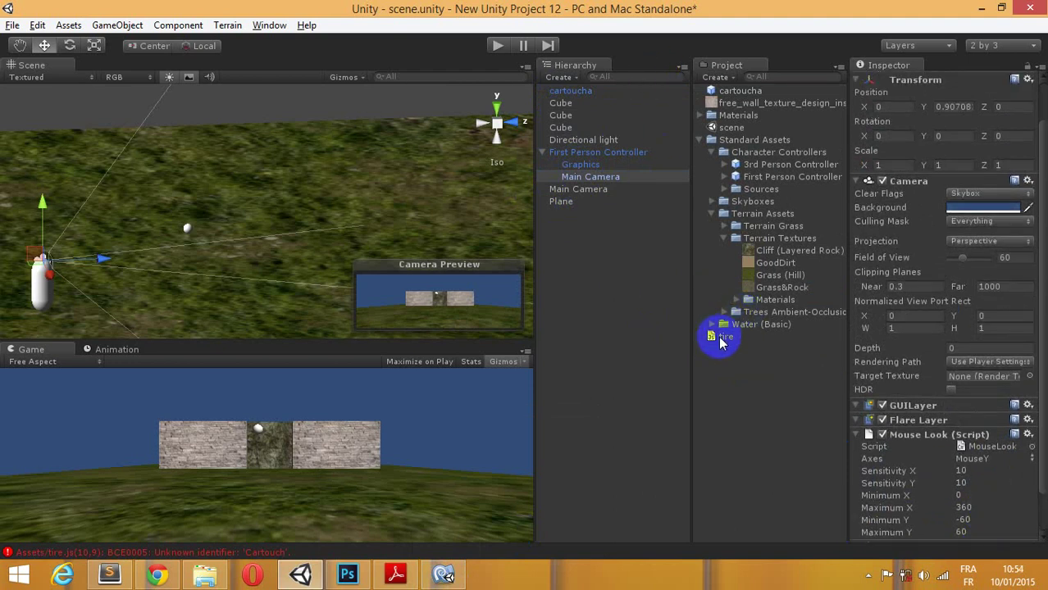
left_click(721, 339)
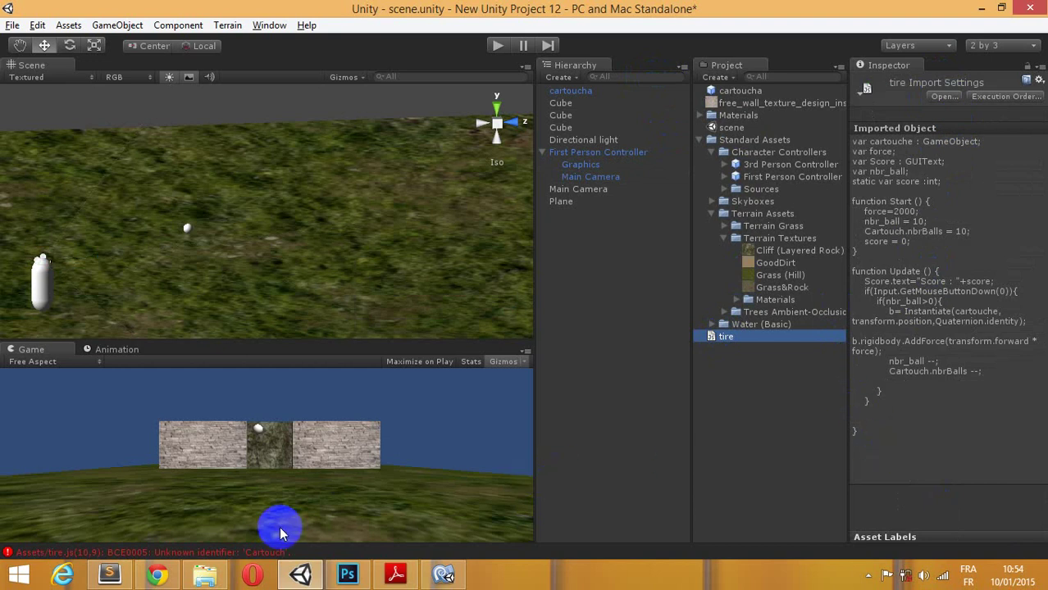
left_click(583, 178)
scroll(992, 406, "down", 3)
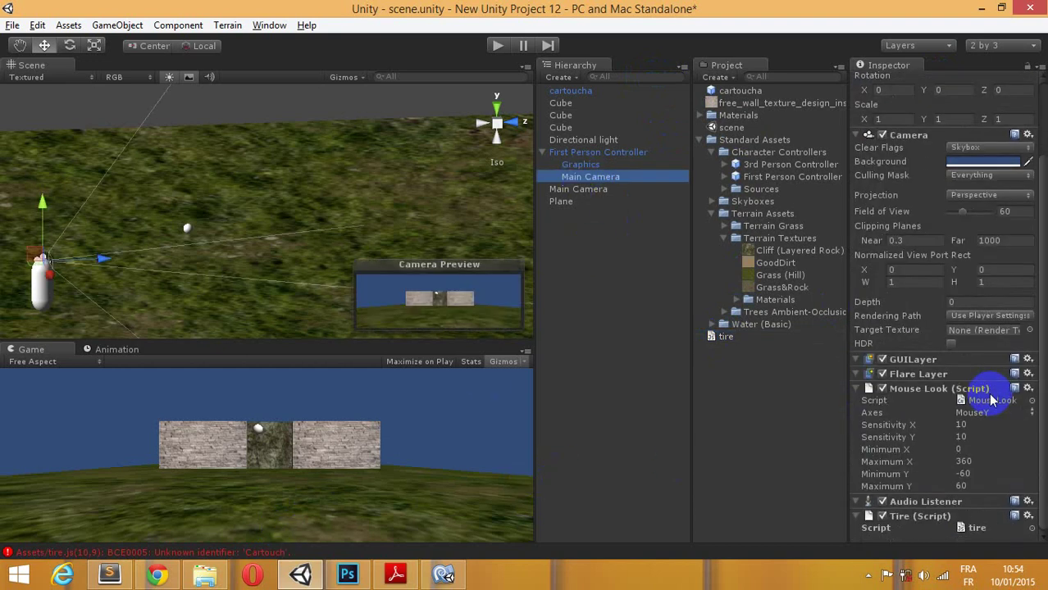